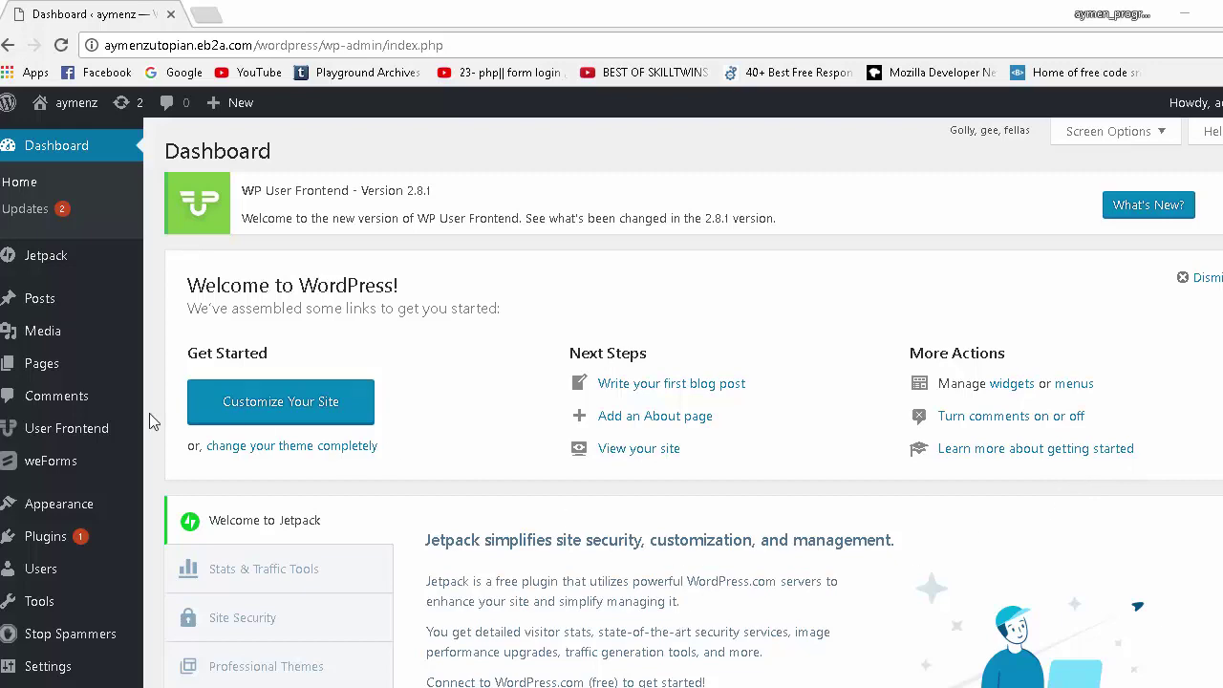
Step: Open the subscriptions list of the User Frontend plugin
{"action": "mouse_move", "coordinate": [57, 428]}
{"action": "left_click", "coordinate": [191, 489]}
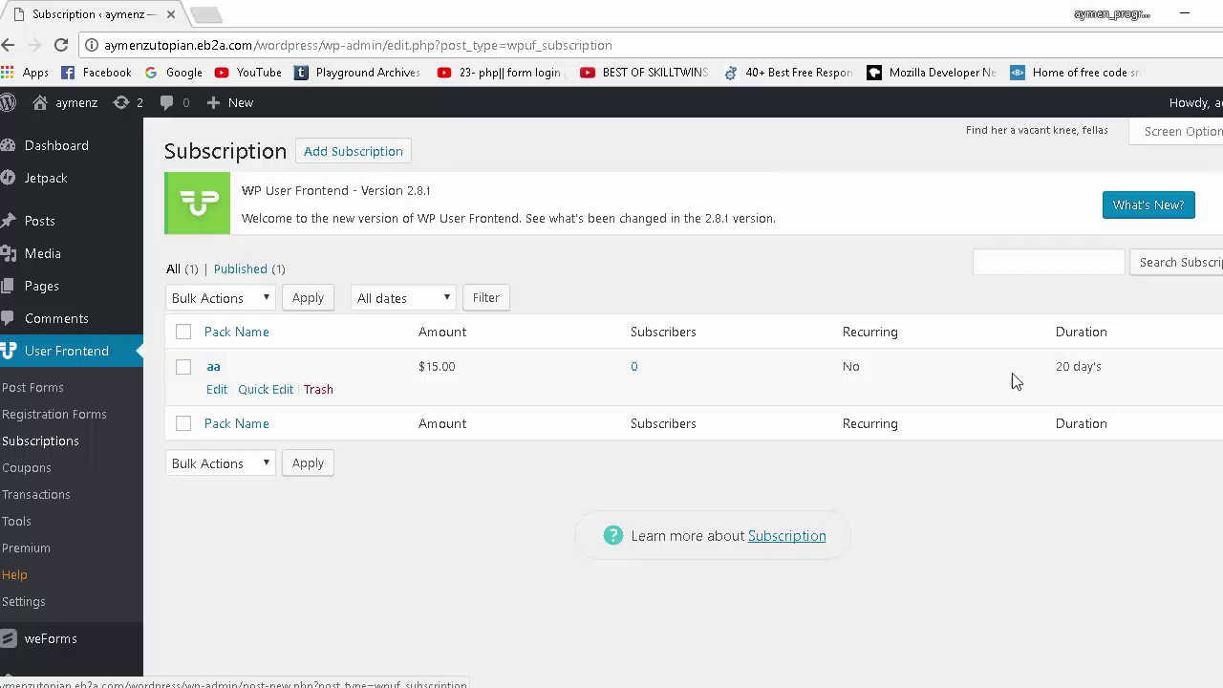
{"action": "left_click", "coordinate": [1059, 262]}
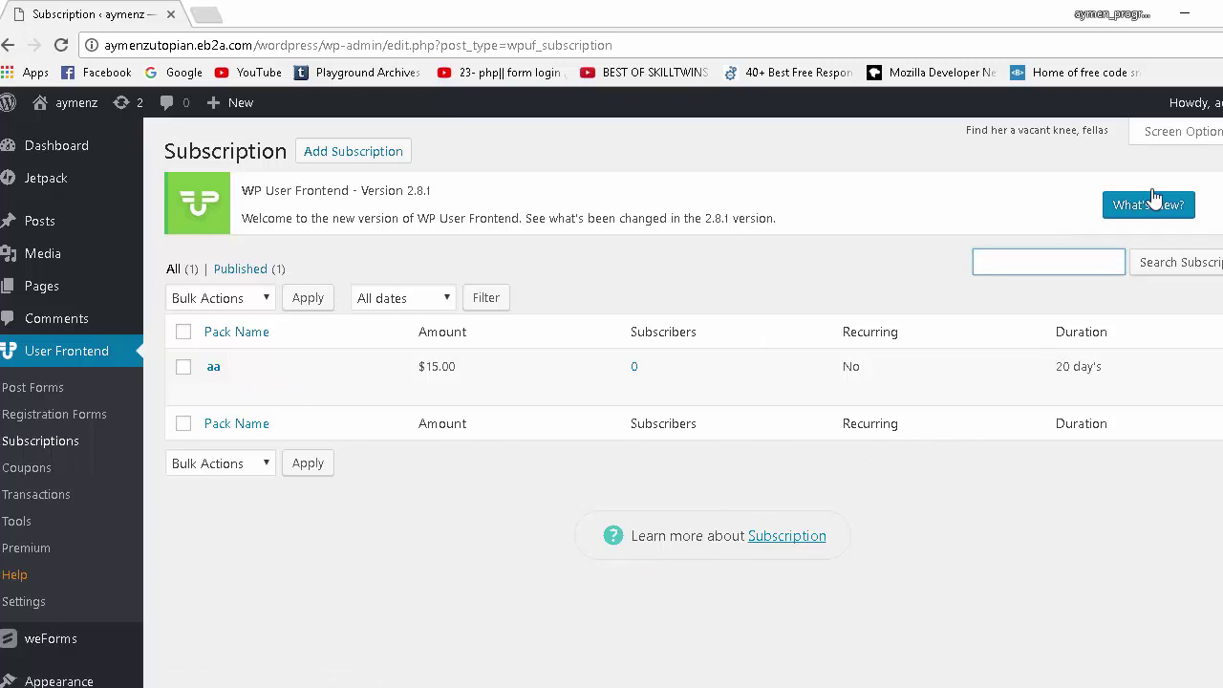
Step: Open the list's screen options and toggle the Subscribers, Recurring and Duration columns off and back on
{"action": "left_click", "coordinate": [1177, 133]}
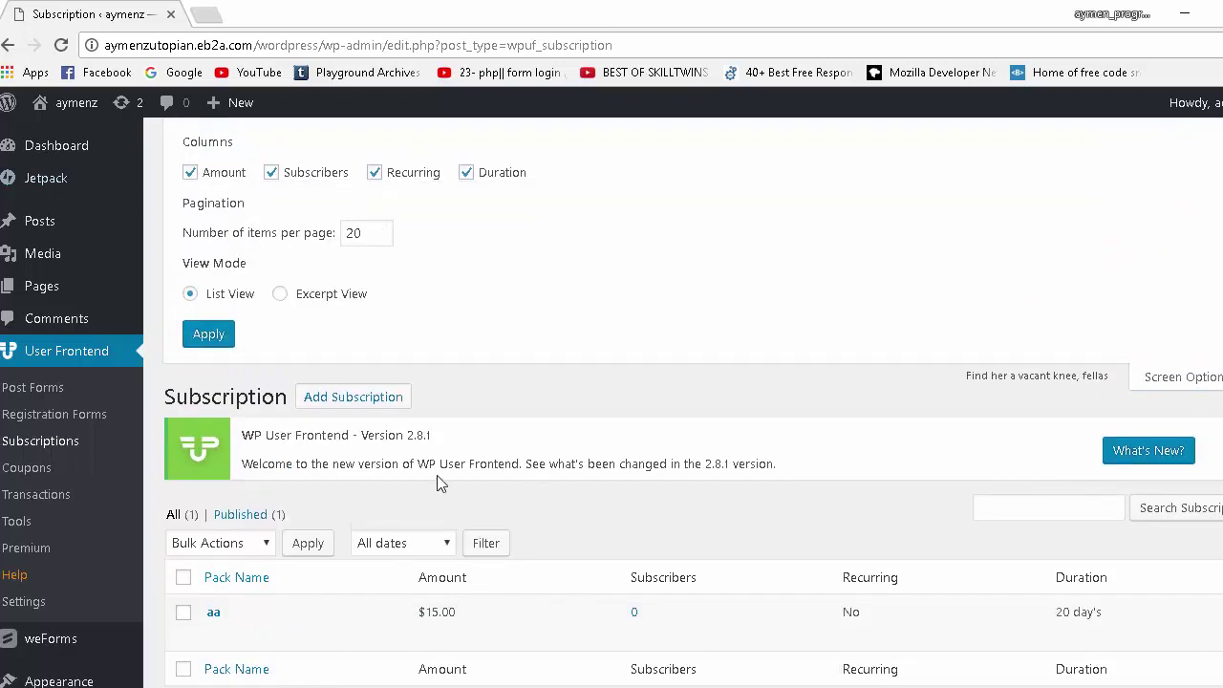
{"action": "left_click", "coordinate": [190, 172]}
{"action": "left_click", "coordinate": [288, 184]}
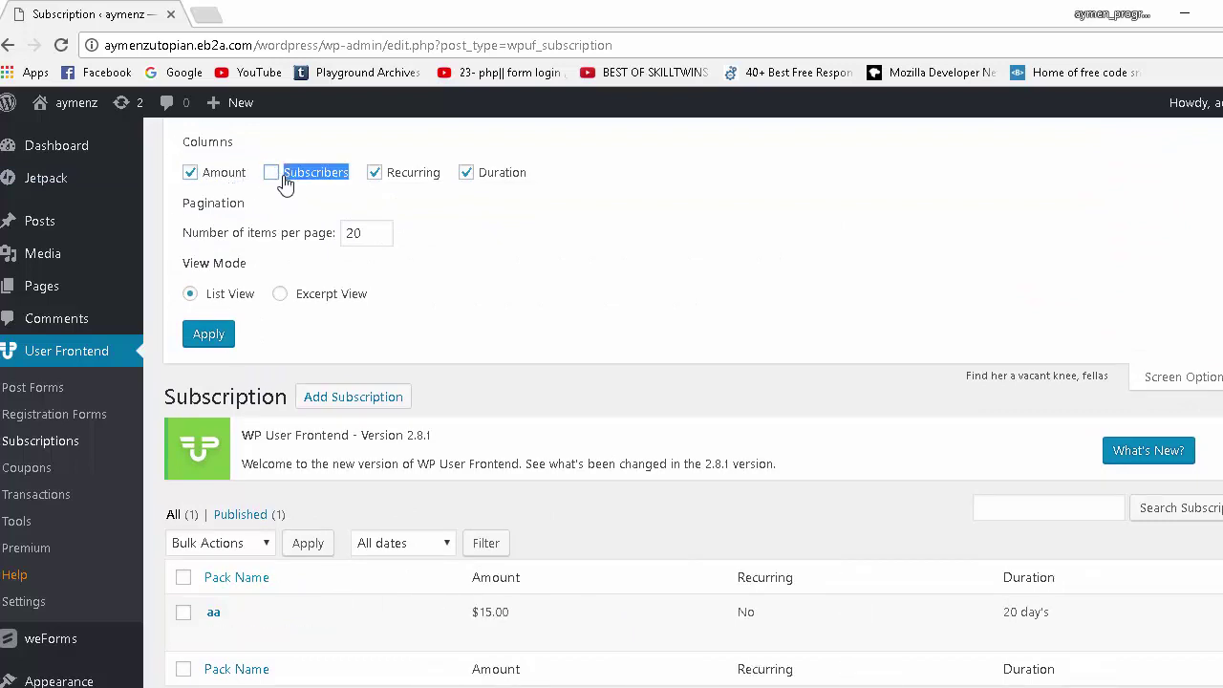
{"action": "left_click", "coordinate": [290, 184]}
{"action": "left_click", "coordinate": [395, 183]}
{"action": "left_click", "coordinate": [396, 184]}
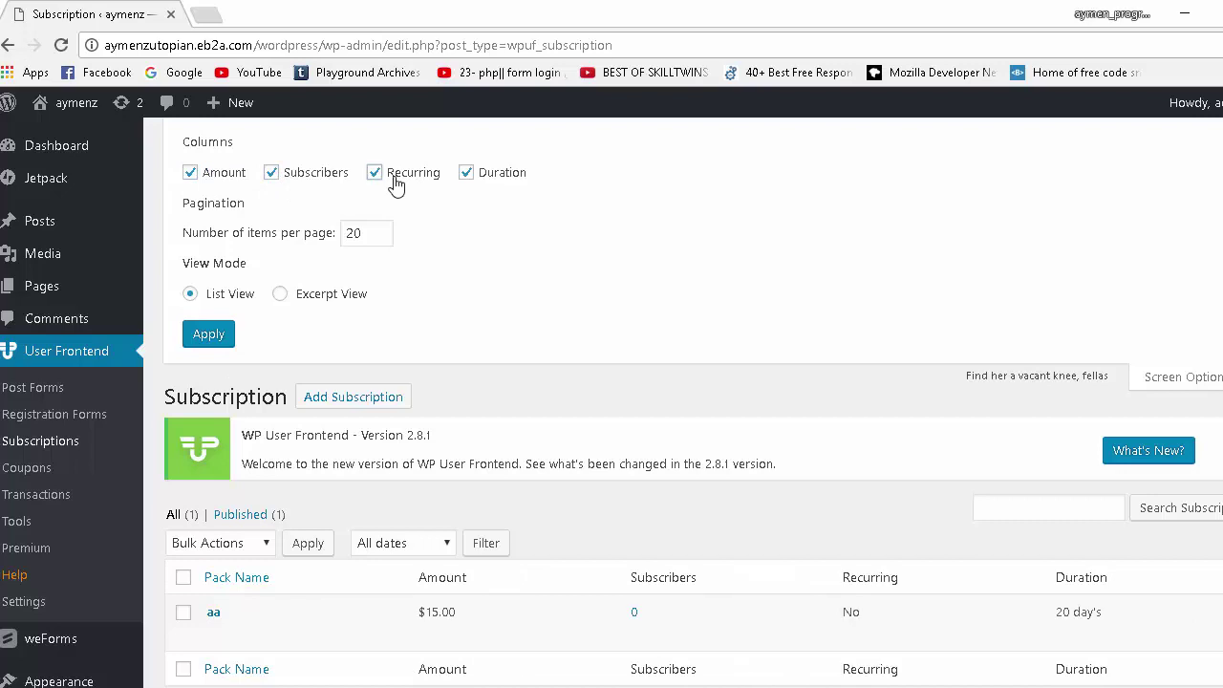
{"action": "left_click", "coordinate": [477, 183]}
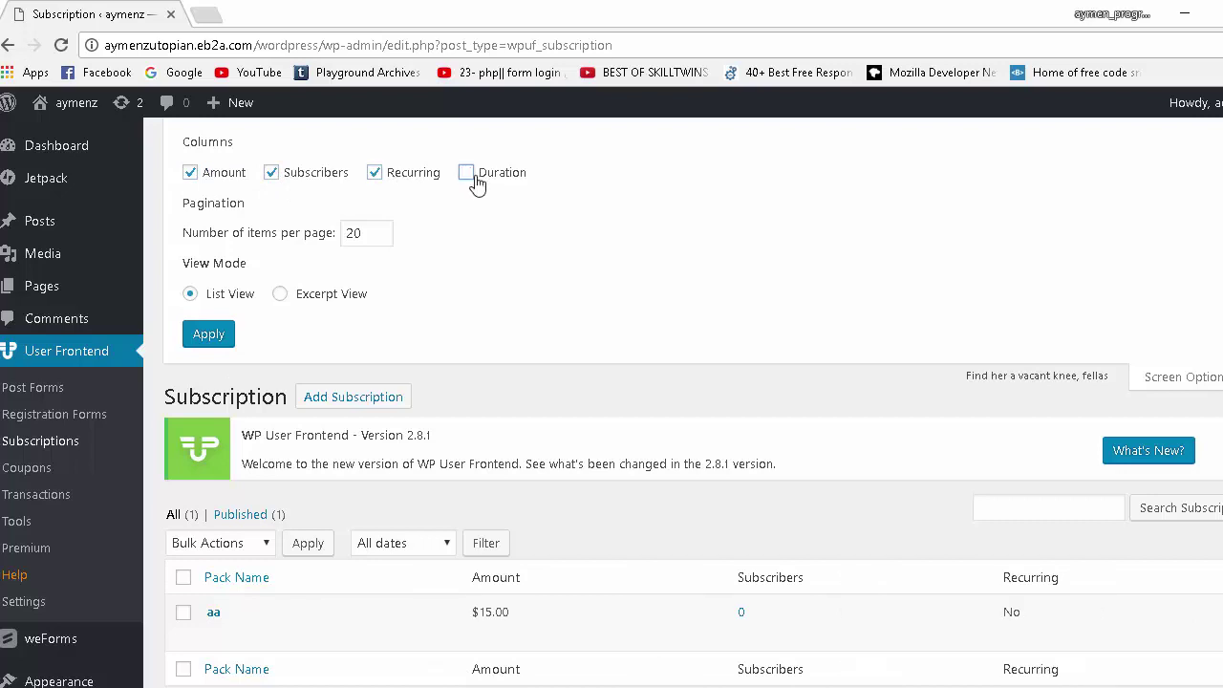
{"action": "left_click", "coordinate": [477, 183]}
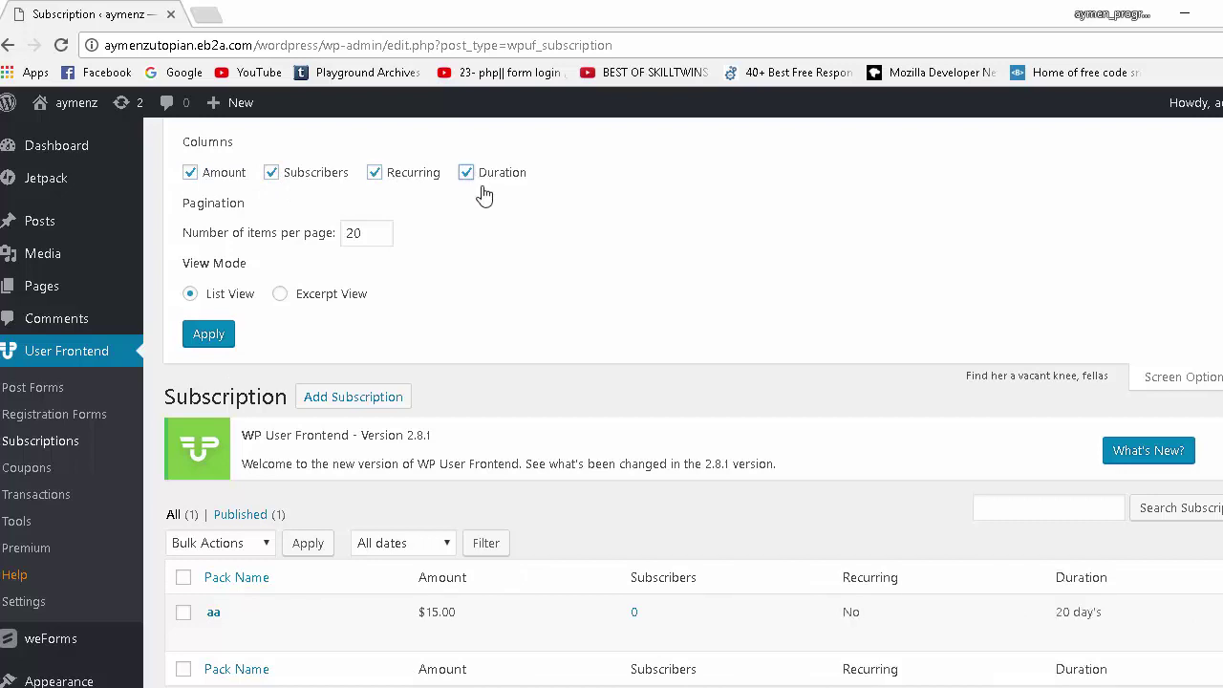
{"action": "double_click", "coordinate": [1087, 612]}
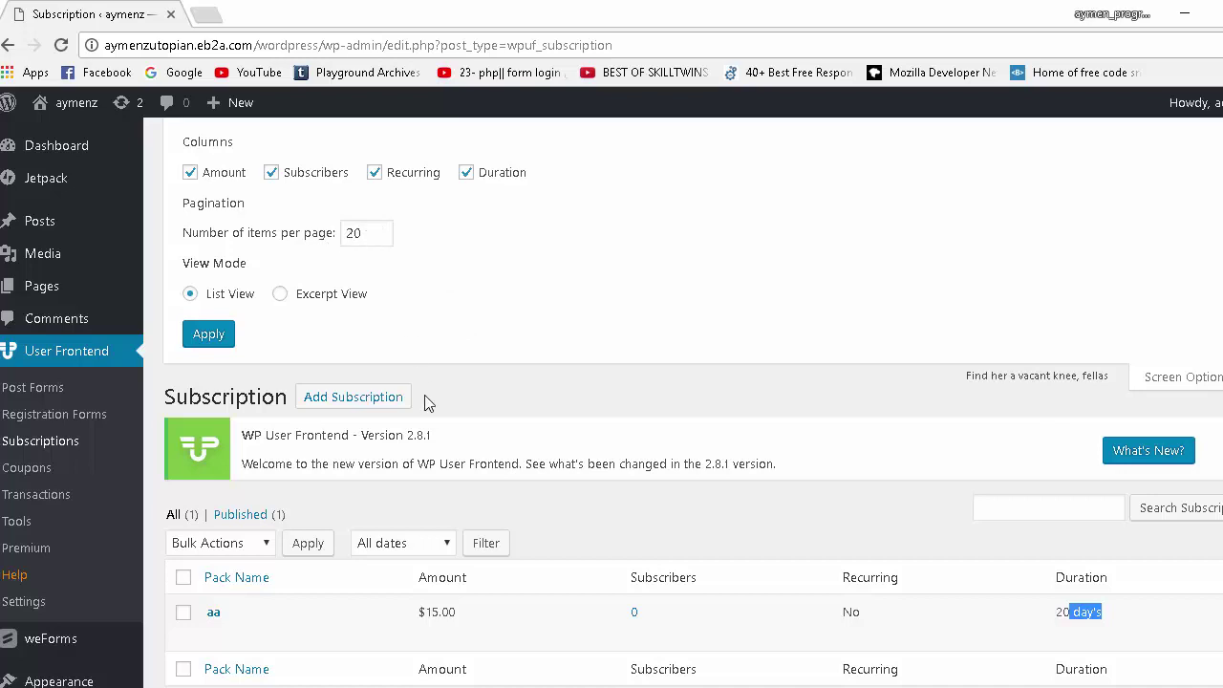
Step: Try Excerpt View as the list's view mode, return to List View and close the screen options
{"action": "left_click", "coordinate": [280, 294]}
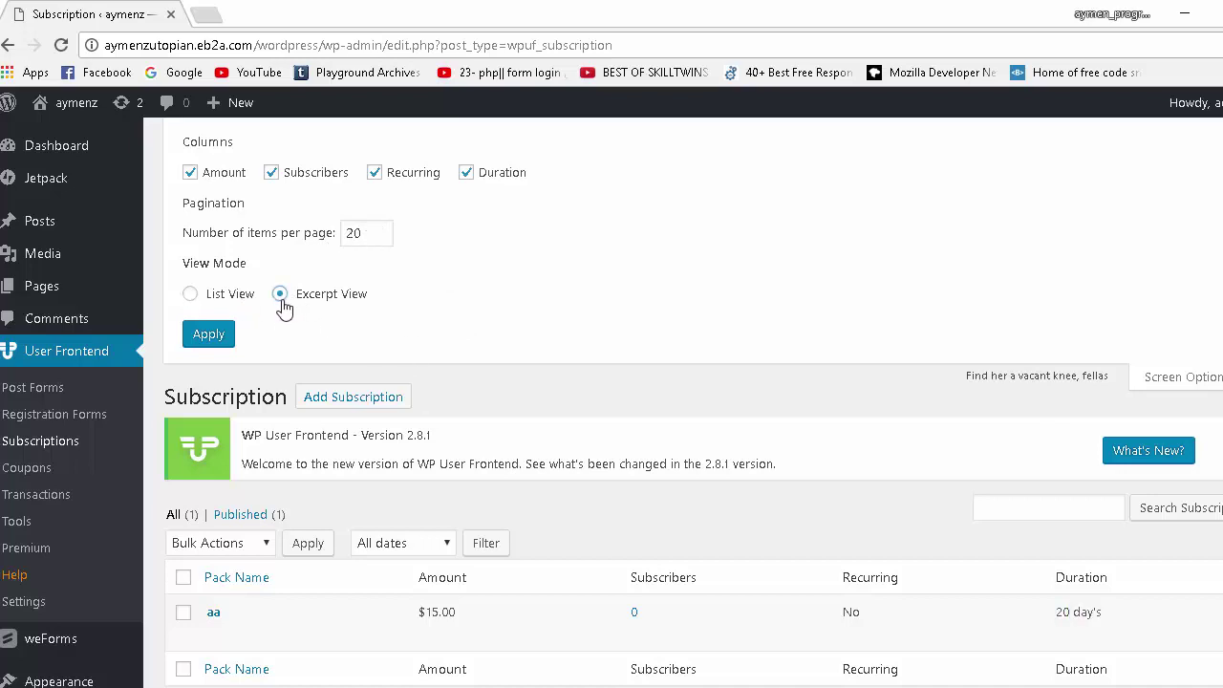
{"action": "left_click", "coordinate": [218, 296]}
{"action": "left_click", "coordinate": [334, 298]}
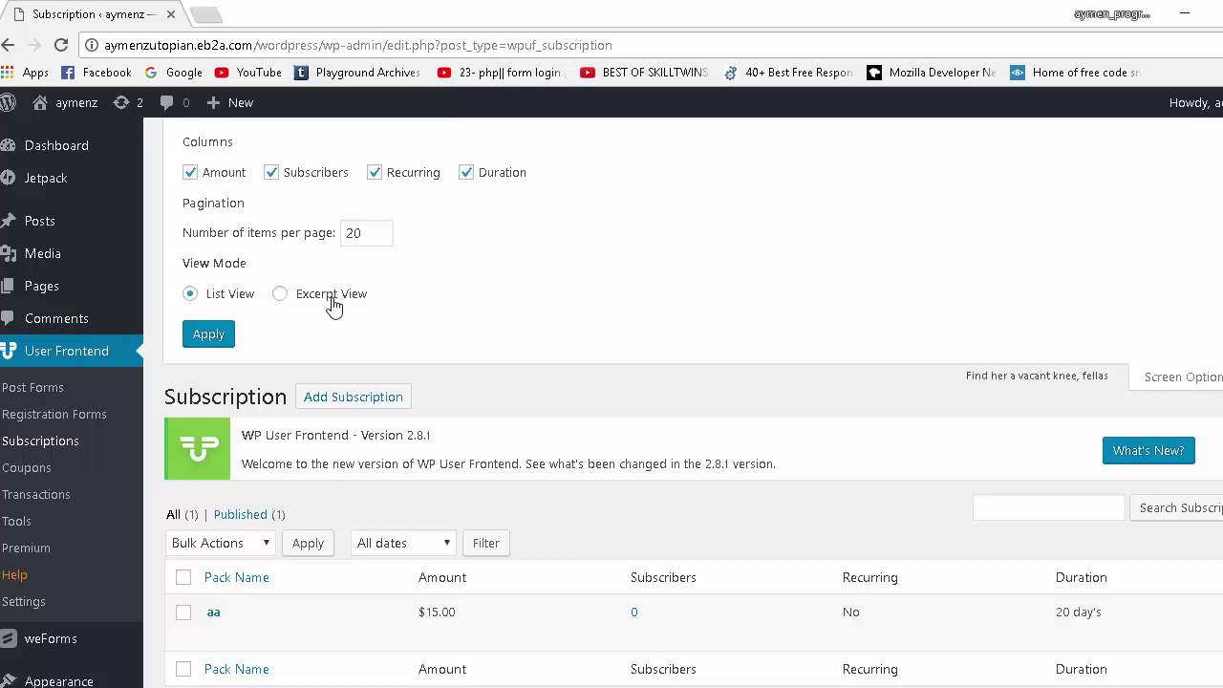
{"action": "left_click", "coordinate": [259, 293]}
{"action": "left_click", "coordinate": [1190, 378]}
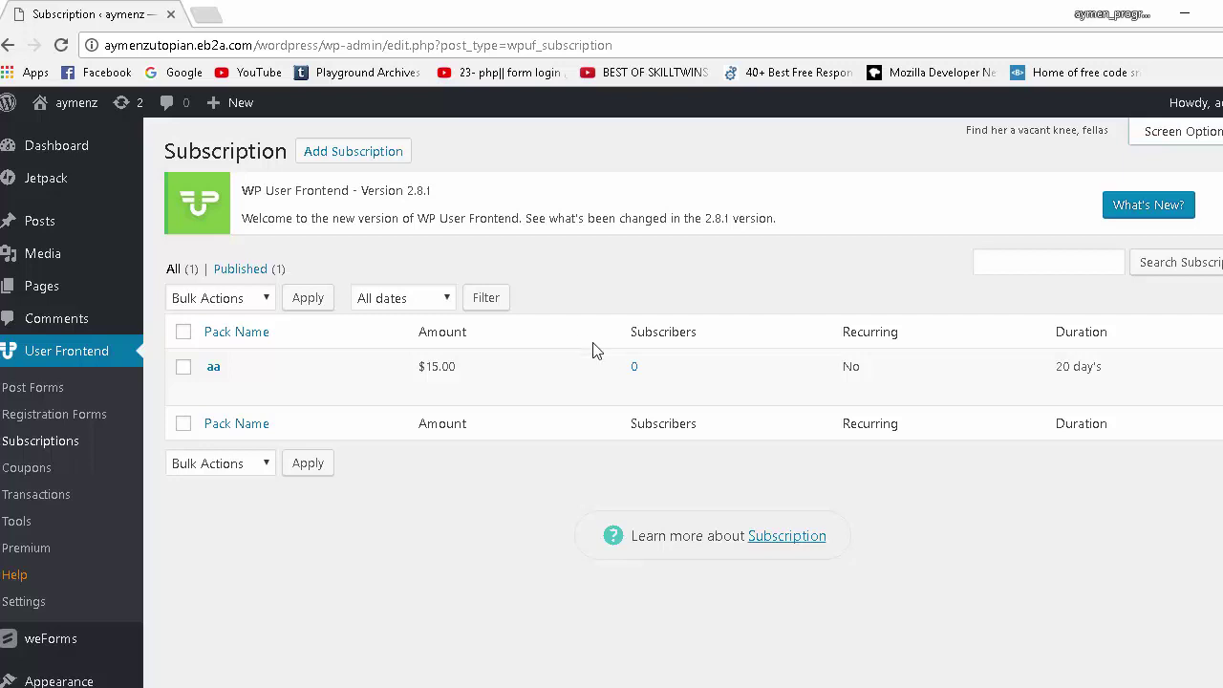
Step: Add a new subscription with the pack name "Test pack" and the description "Test Content Pack .."
{"action": "left_click", "coordinate": [339, 162]}
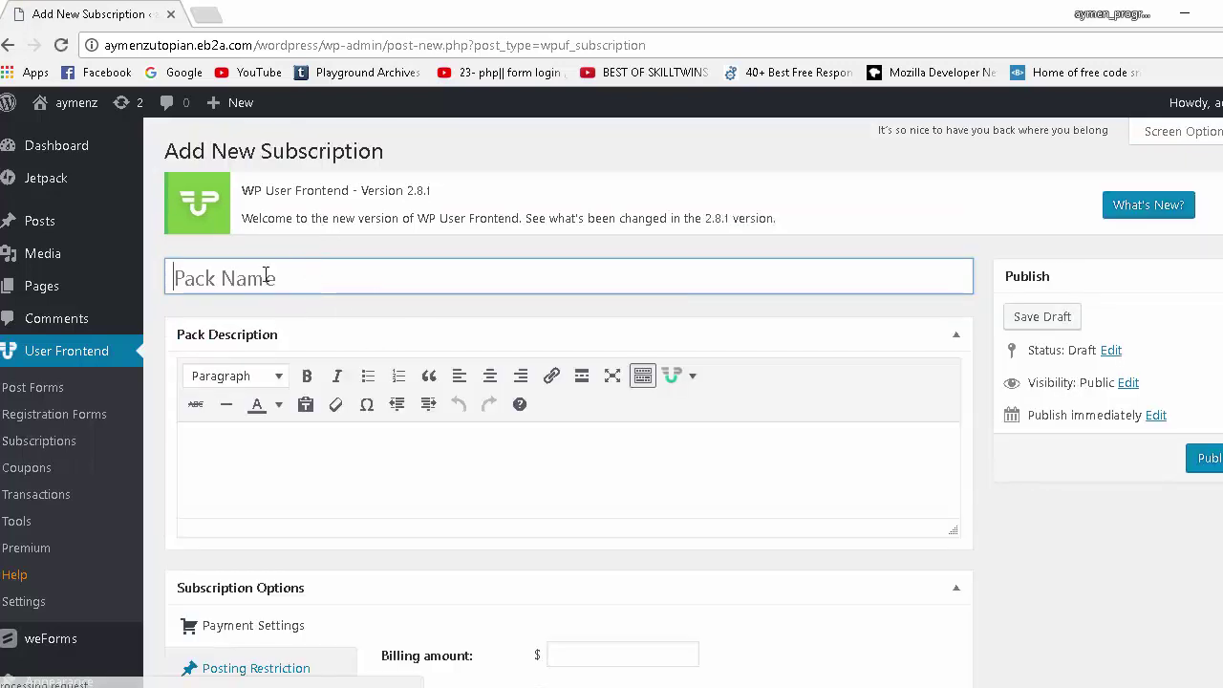
{"action": "type", "text": "Te"}
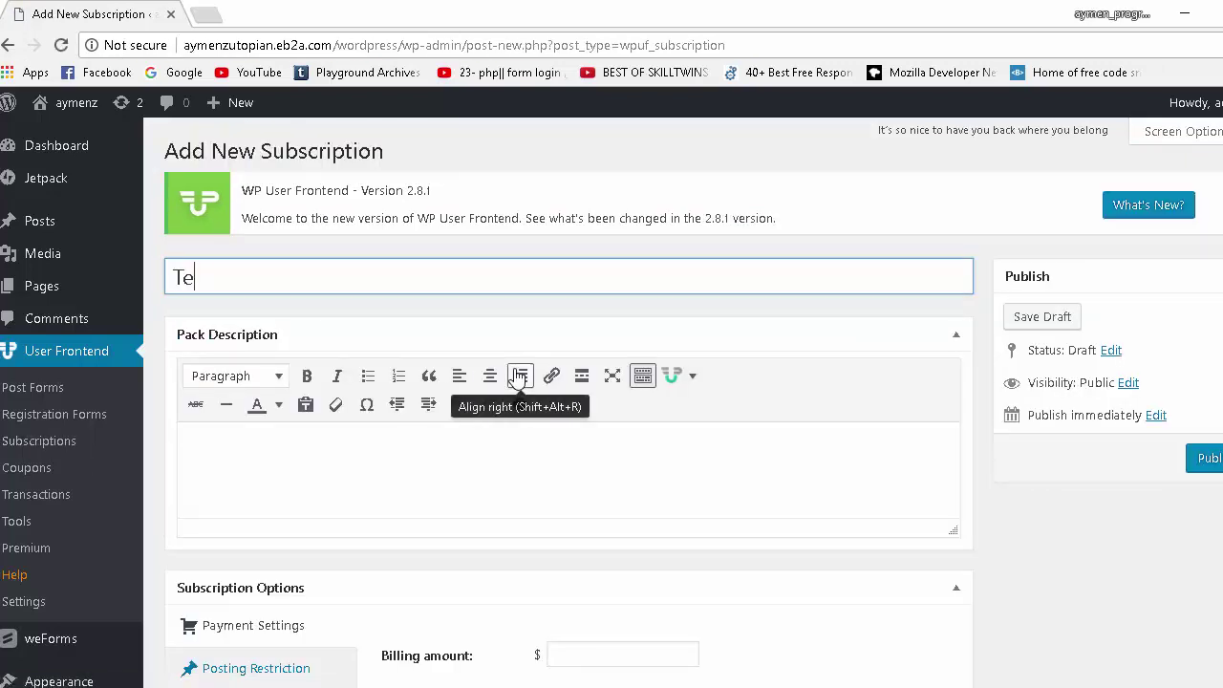
{"action": "type", "text": "st pack"}
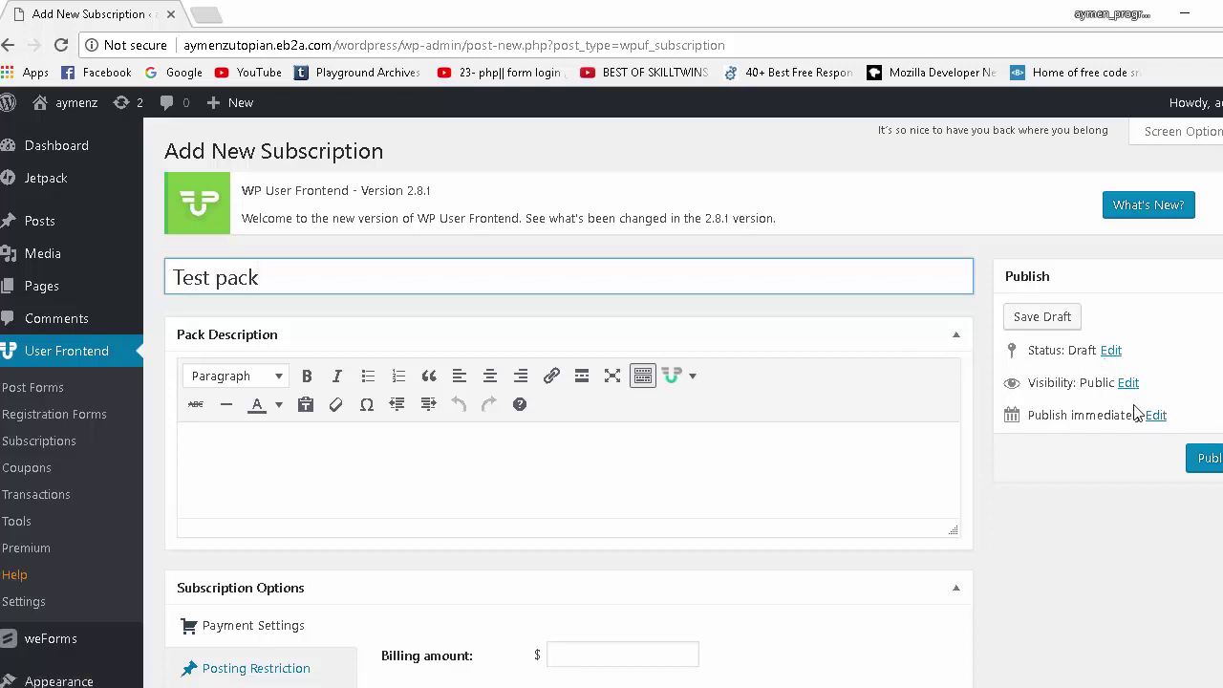
{"action": "scroll", "coordinate": [1109, 468], "scroll_direction": "down", "scroll_amount": 1}
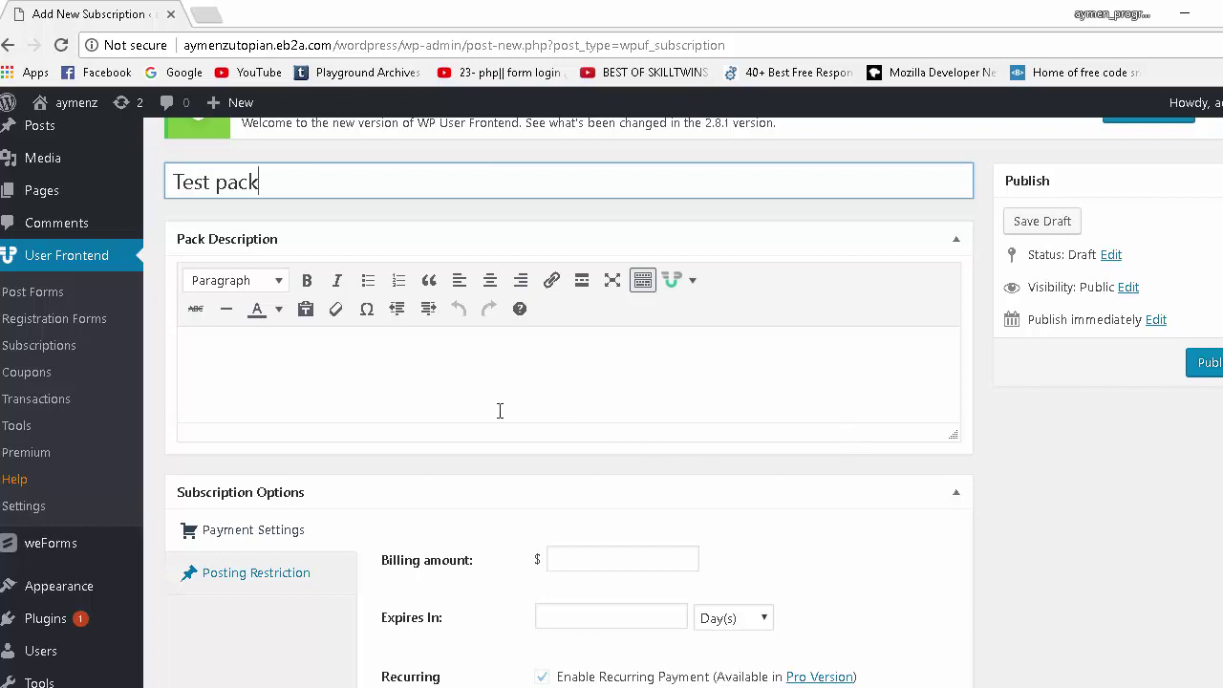
{"action": "left_click", "coordinate": [436, 392]}
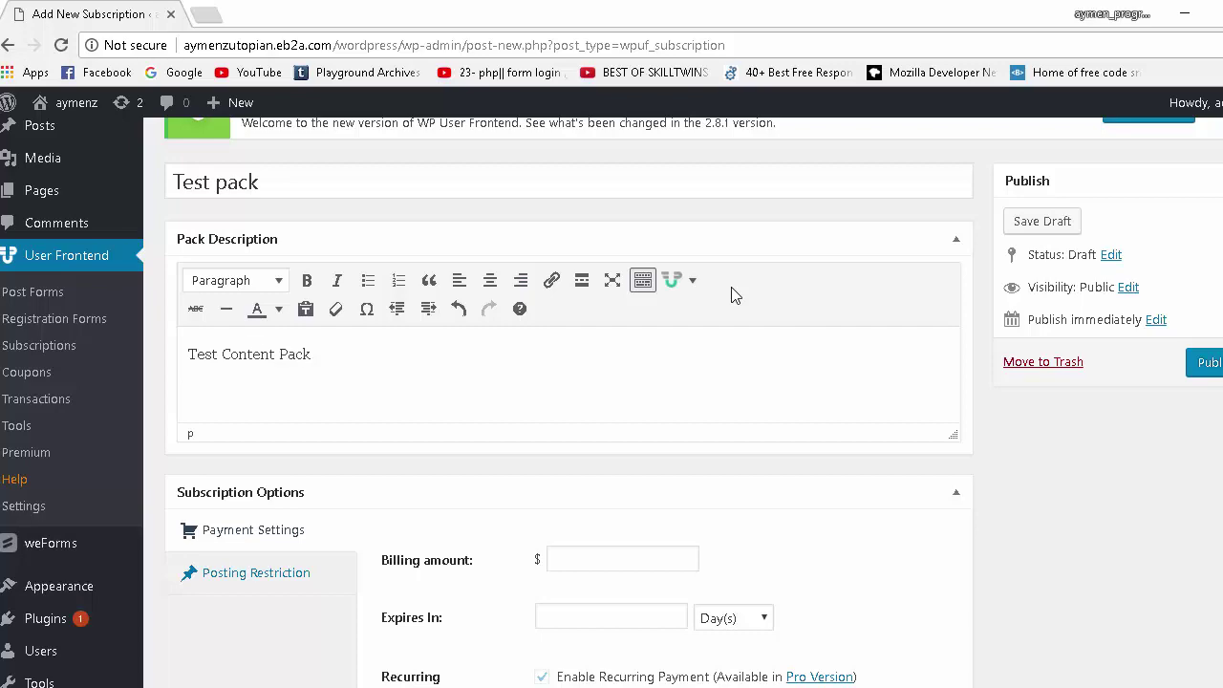
Step: Set the pack's billing amount to $30 in the payment settings
{"action": "scroll", "coordinate": [258, 526], "scroll_direction": "down", "scroll_amount": 3}
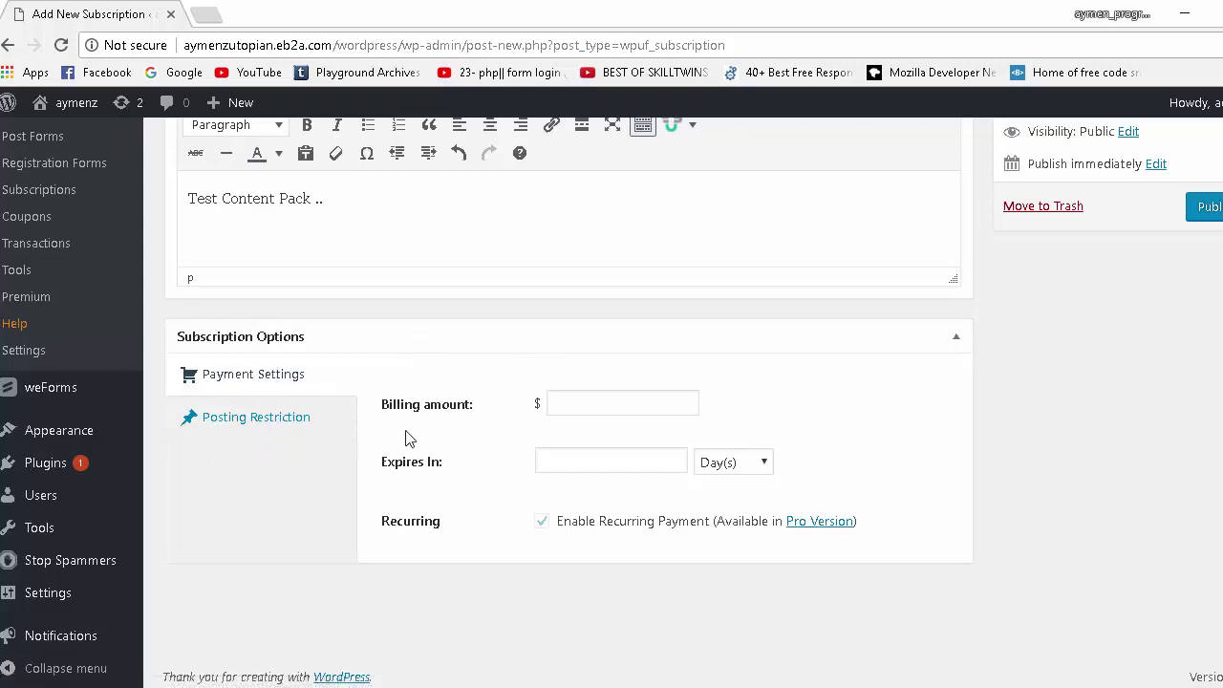
{"action": "left_click", "coordinate": [580, 403]}
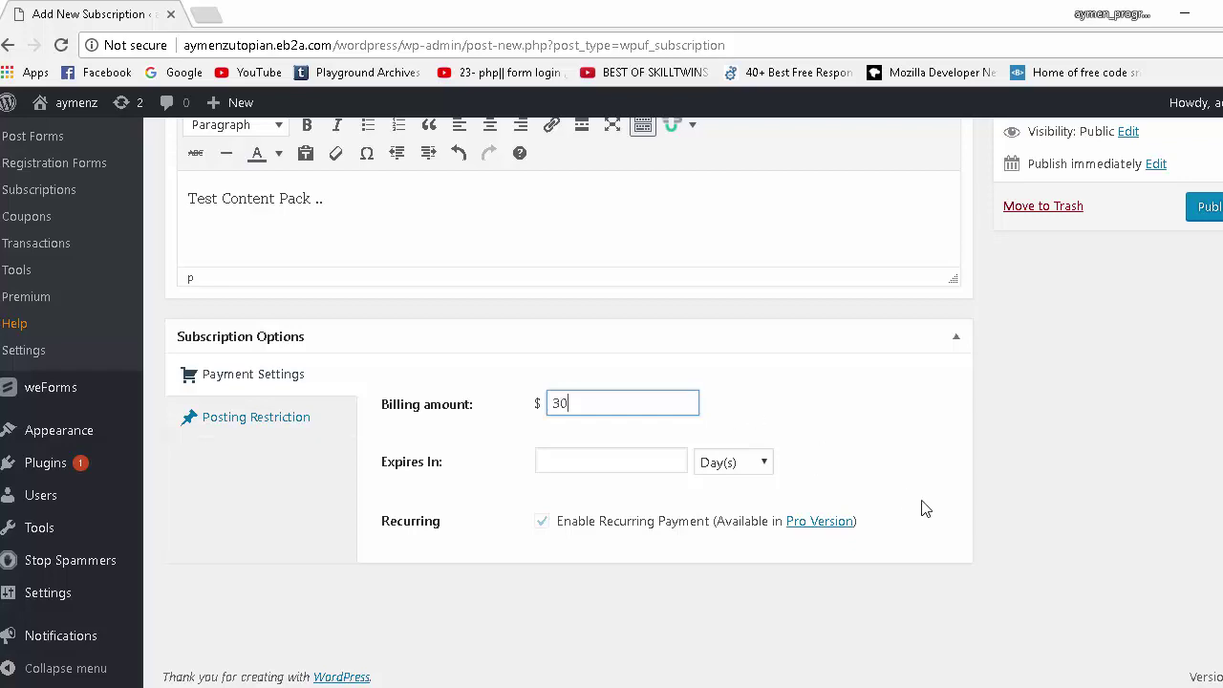
{"action": "scroll", "coordinate": [921, 508], "scroll_direction": "up", "scroll_amount": 1}
{"action": "scroll", "coordinate": [579, 550], "scroll_direction": "down", "scroll_amount": 1}
Step: Set the pack's expiry to 1 Month(s)
{"action": "left_click", "coordinate": [610, 465]}
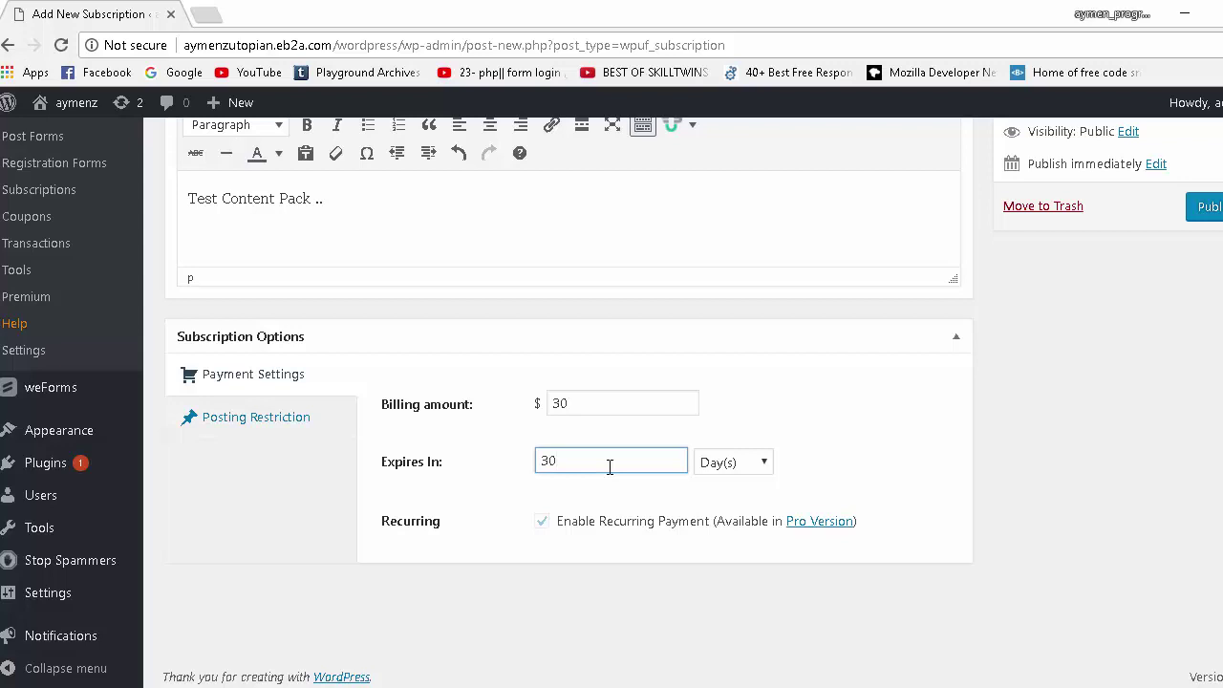
{"action": "left_click", "coordinate": [744, 464]}
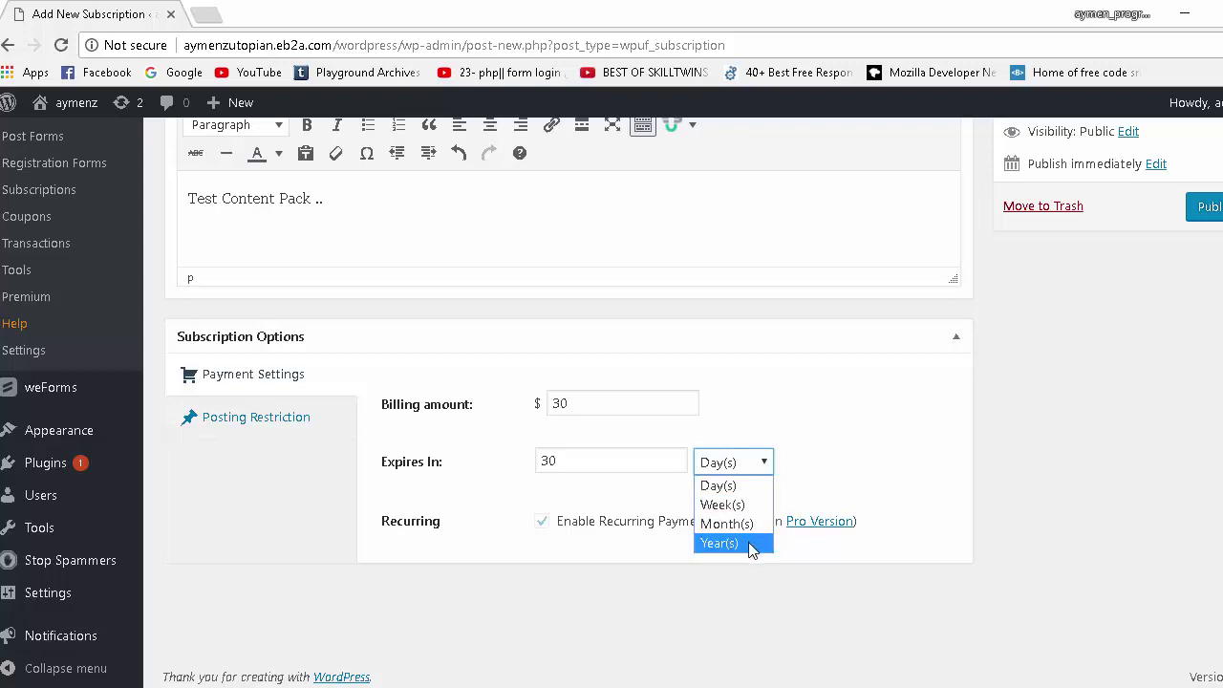
{"action": "left_click", "coordinate": [570, 449]}
{"action": "left_click_drag", "start_coordinate": [571, 464], "coordinate": [524, 470]}
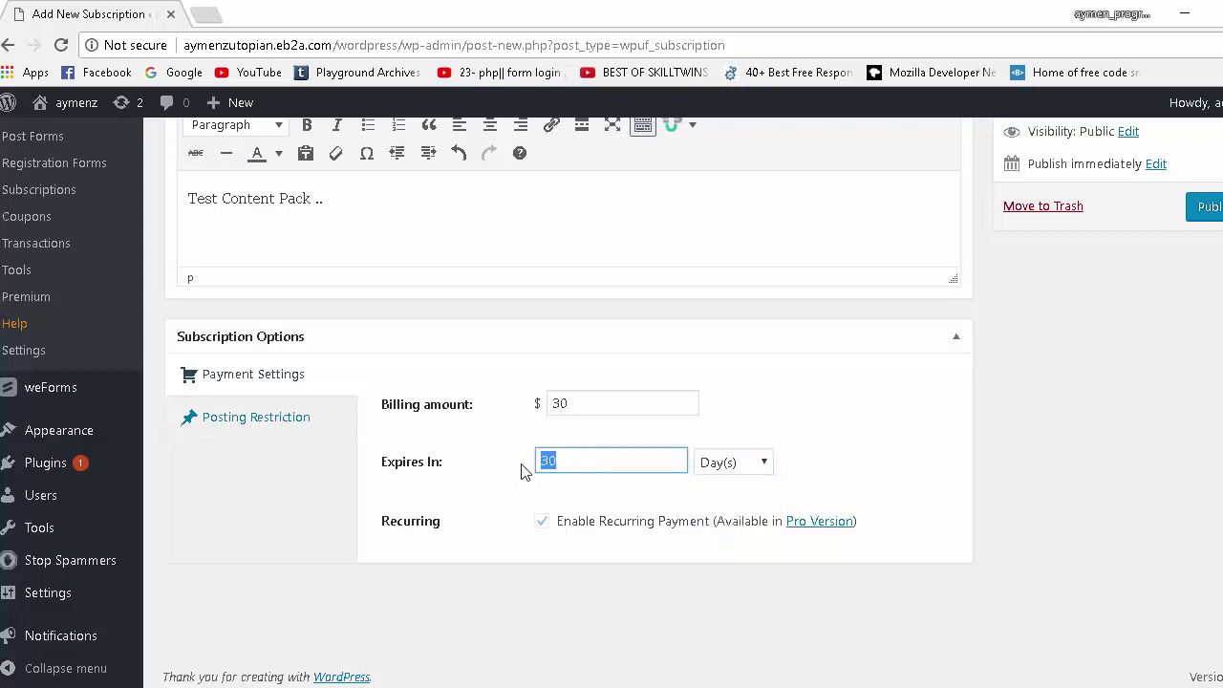
{"action": "type", "text": "1"}
{"action": "left_click", "coordinate": [730, 463]}
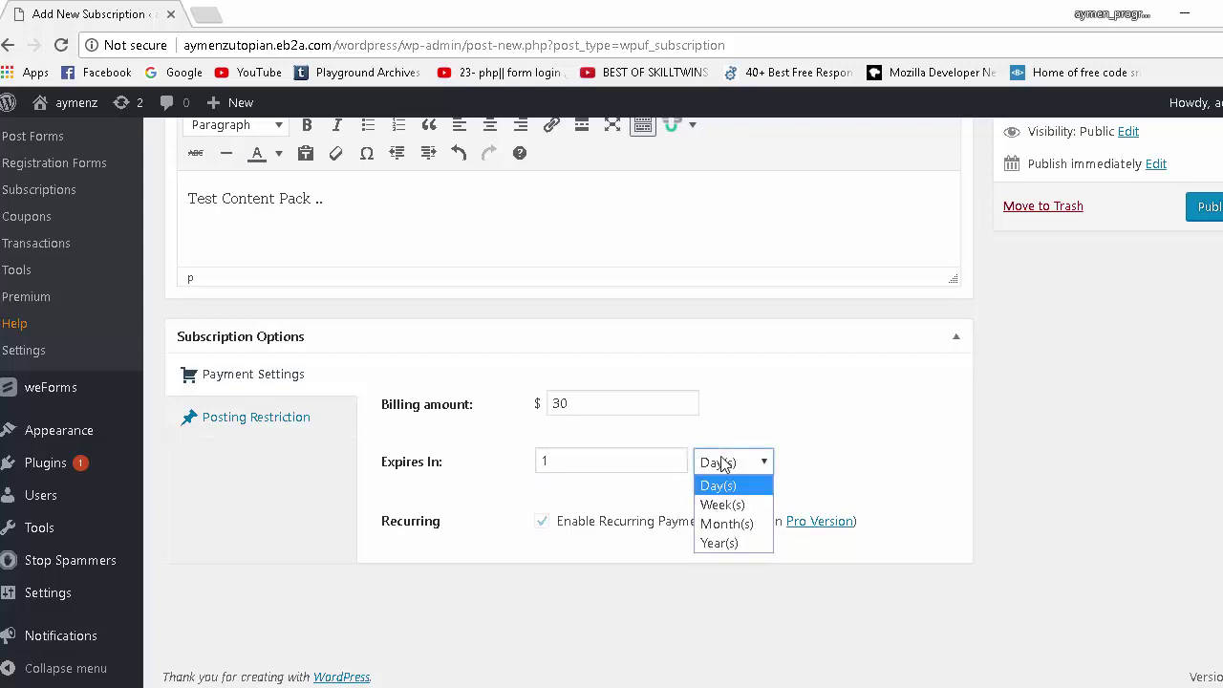
{"action": "left_click", "coordinate": [723, 521]}
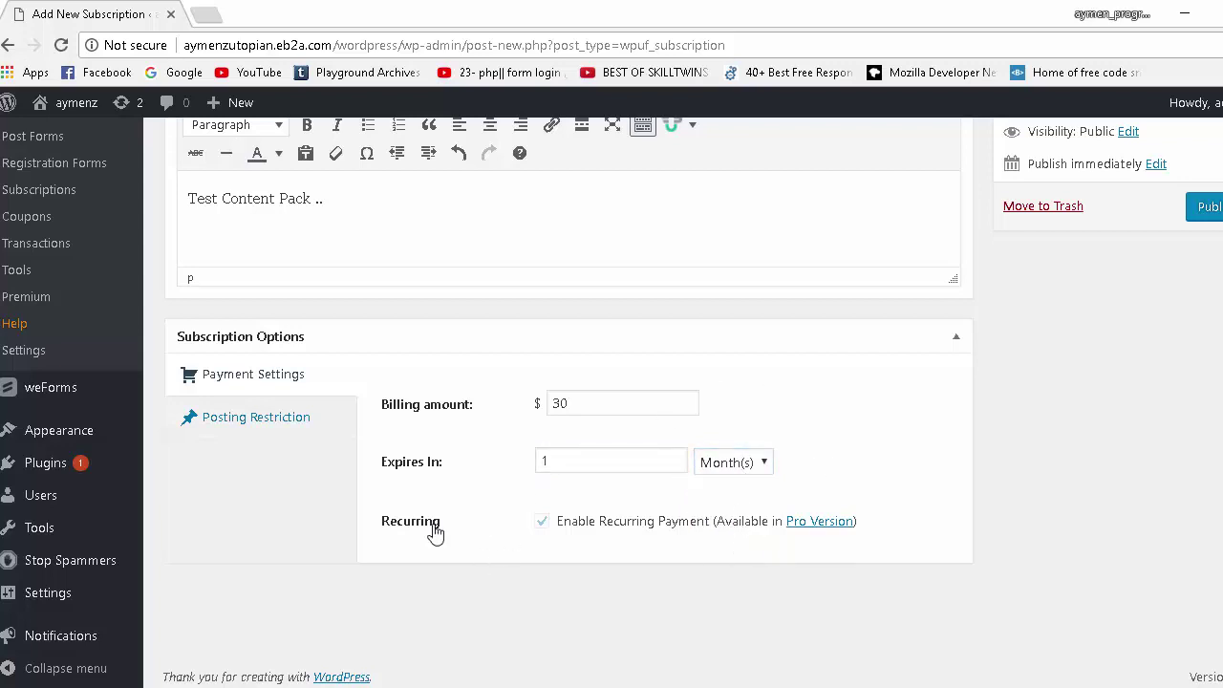
Step: Review the recurring payment option and open the pricing page of the Pro version it requires
{"action": "left_click_drag", "start_coordinate": [432, 523], "coordinate": [384, 533]}
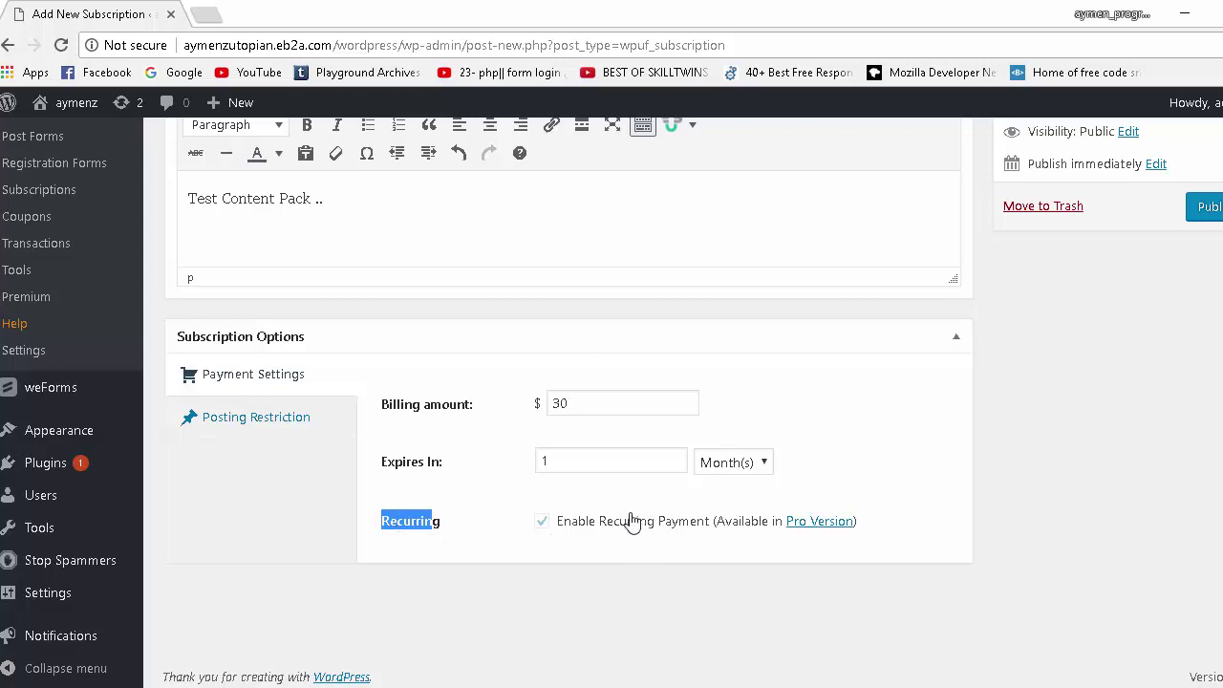
{"action": "left_click_drag", "start_coordinate": [656, 531], "coordinate": [925, 514]}
{"action": "left_click", "coordinate": [925, 514]}
{"action": "scroll", "coordinate": [830, 533], "scroll_direction": "up", "scroll_amount": 1}
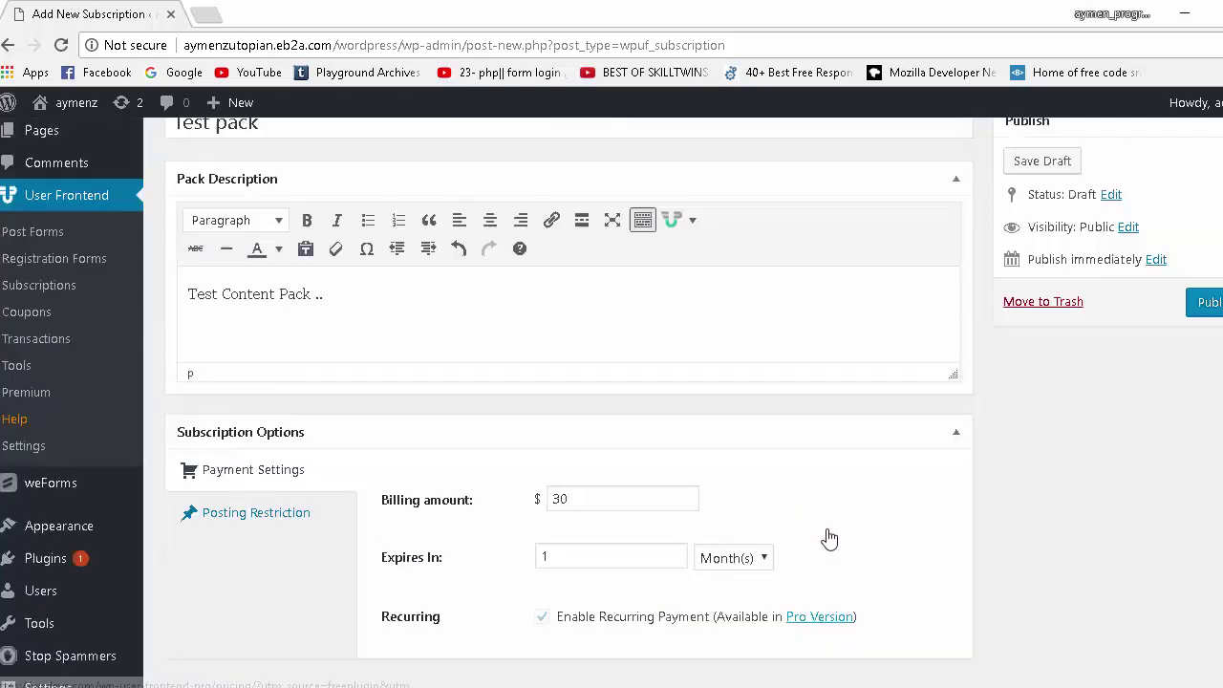
{"action": "left_click", "coordinate": [847, 616]}
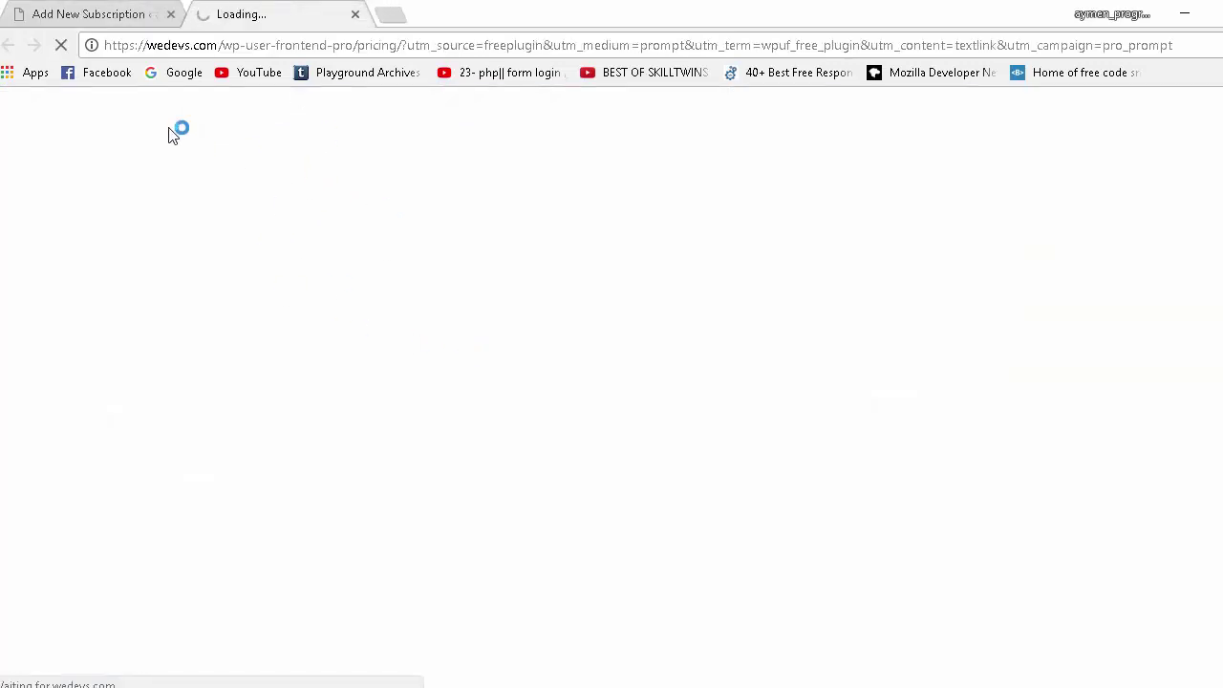
{"action": "left_click", "coordinate": [91, 10]}
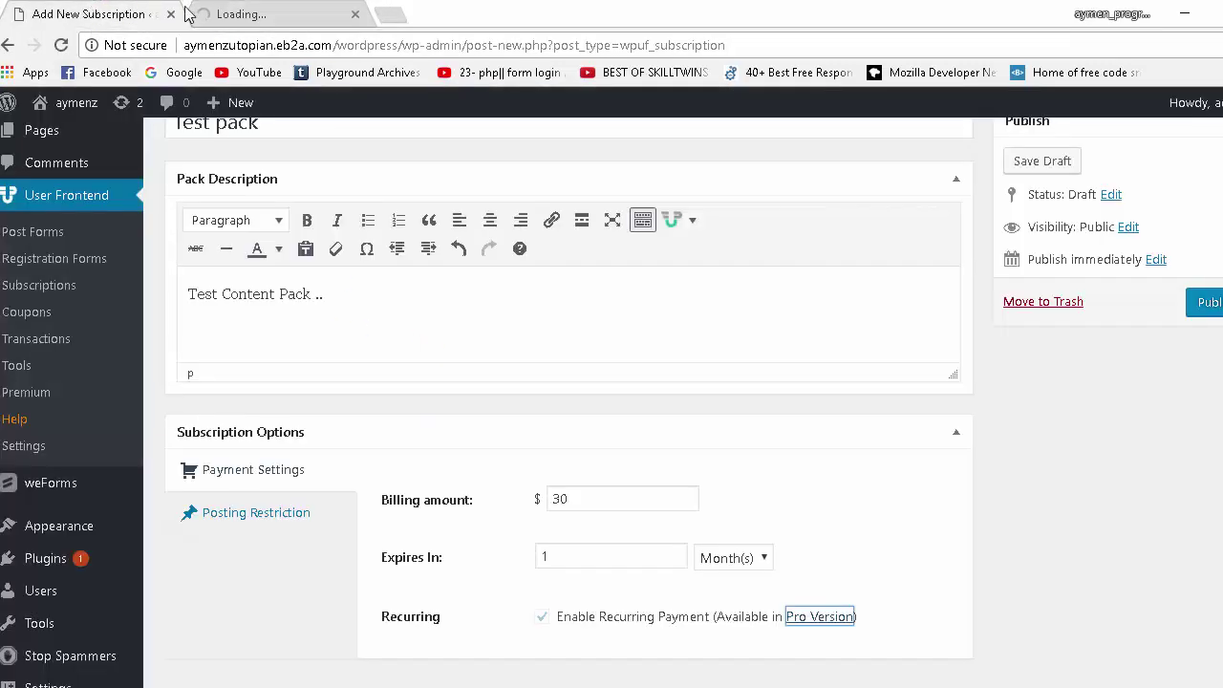
{"action": "scroll", "coordinate": [925, 494], "scroll_direction": "down", "scroll_amount": 1}
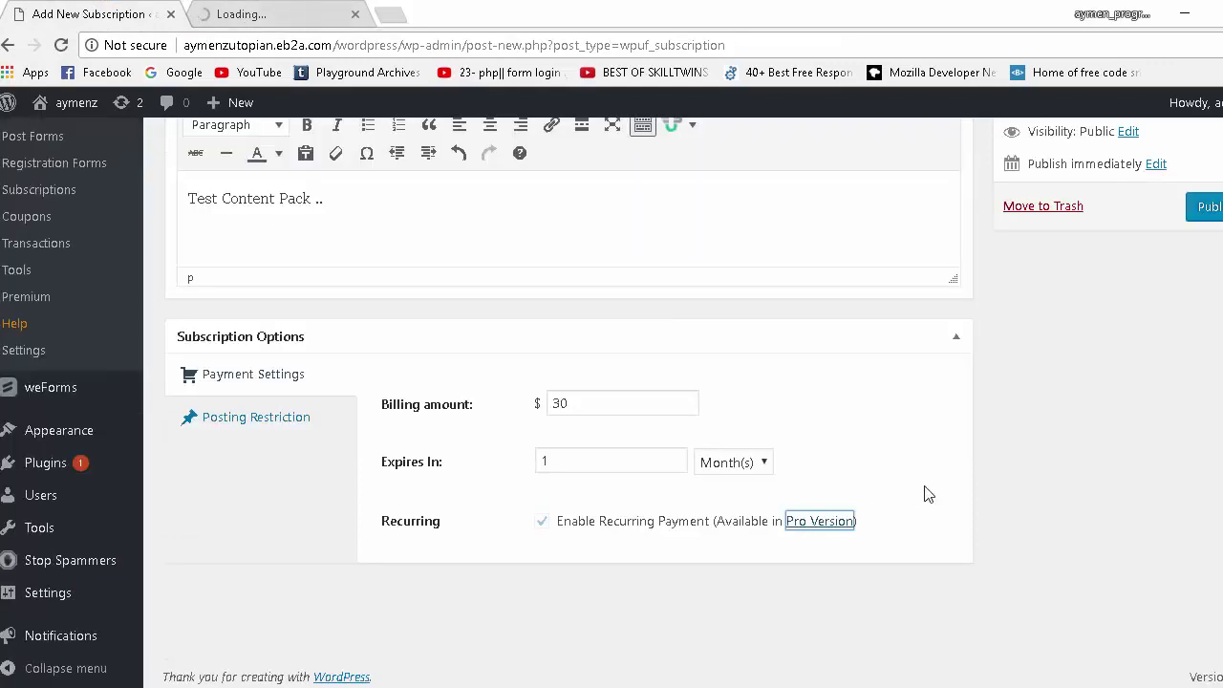
{"action": "left_click", "coordinate": [256, 10]}
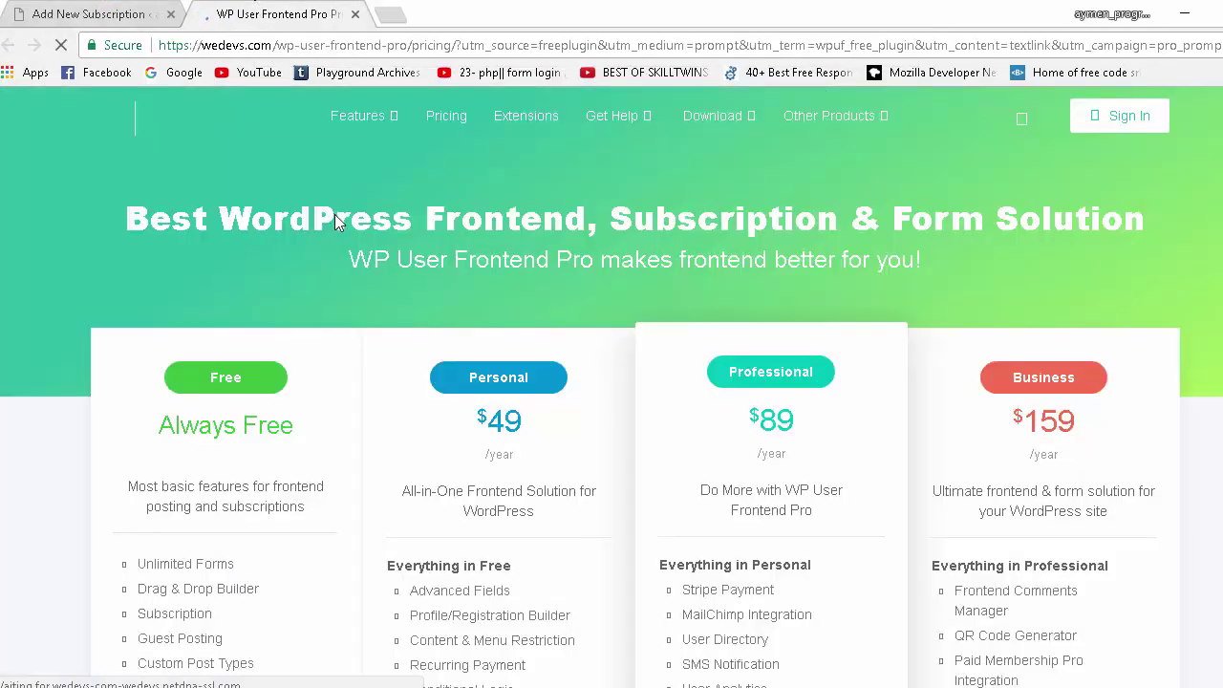
Step: Compare the prices and features of the Free, Personal, Professional and Business plans, and return to the new subscription form
{"action": "scroll", "coordinate": [491, 404], "scroll_direction": "down", "scroll_amount": 2}
{"action": "scroll", "coordinate": [526, 325], "scroll_direction": "up", "scroll_amount": 1}
{"action": "double_click", "coordinate": [528, 346]}
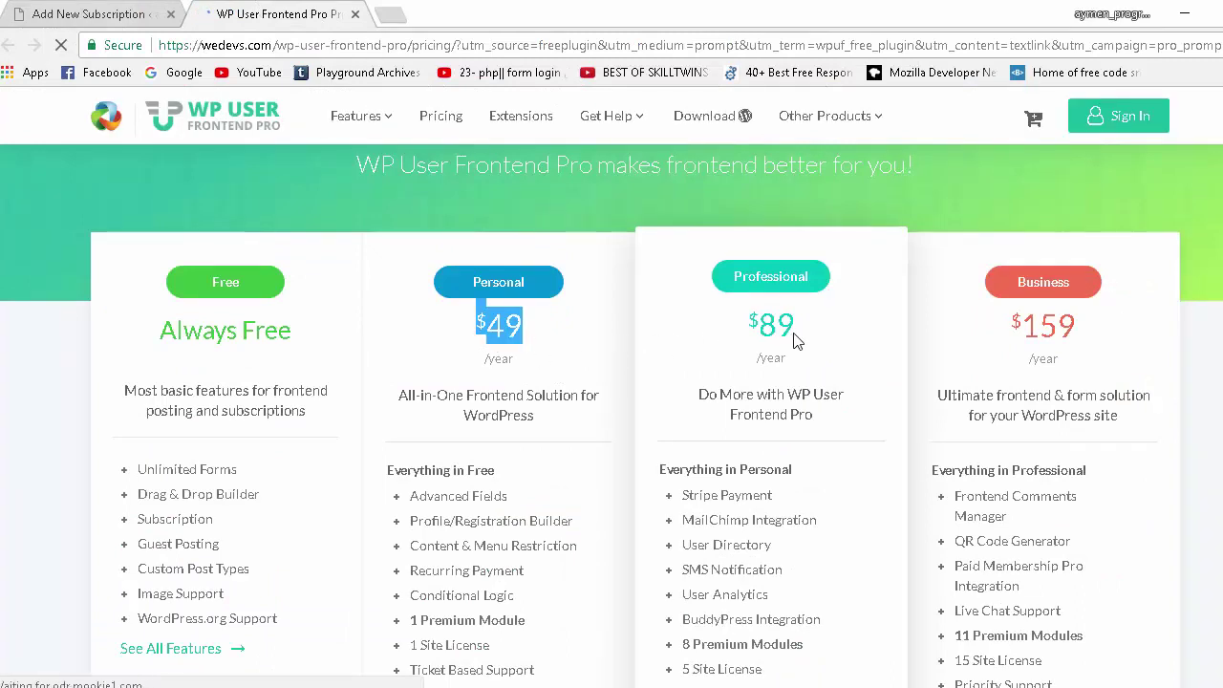
{"action": "left_click_drag", "start_coordinate": [808, 342], "coordinate": [757, 342]}
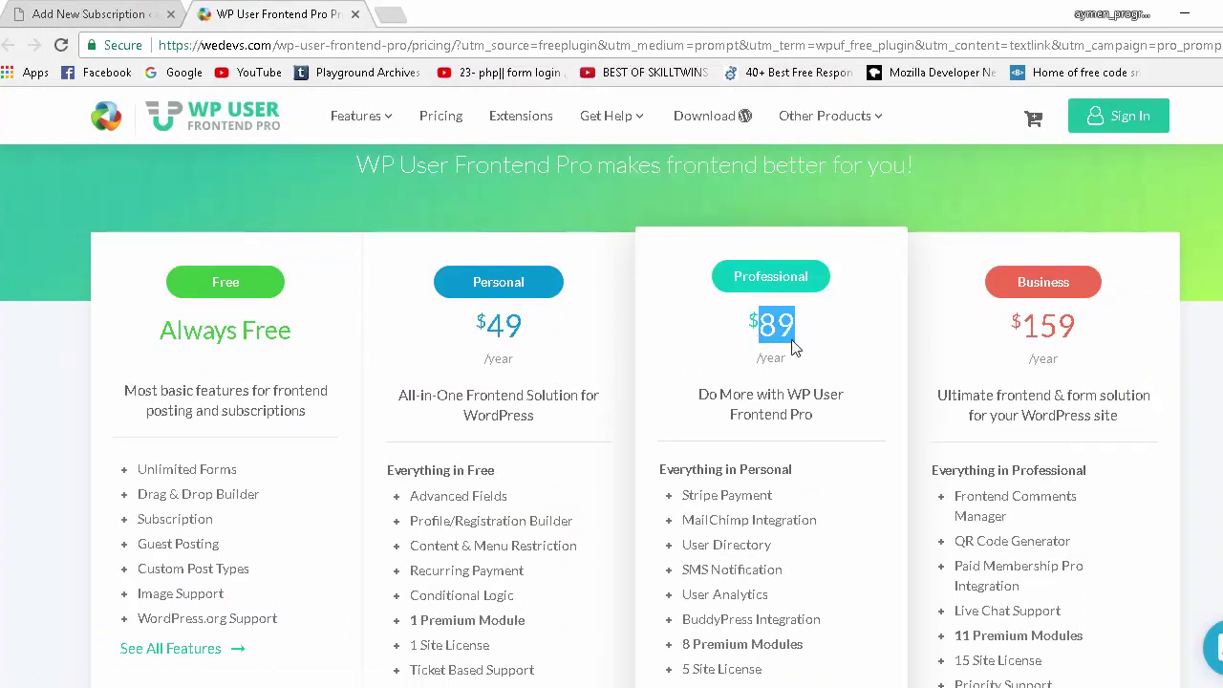
{"action": "left_click_drag", "start_coordinate": [1117, 341], "coordinate": [1048, 334]}
{"action": "left_click", "coordinate": [1033, 336]}
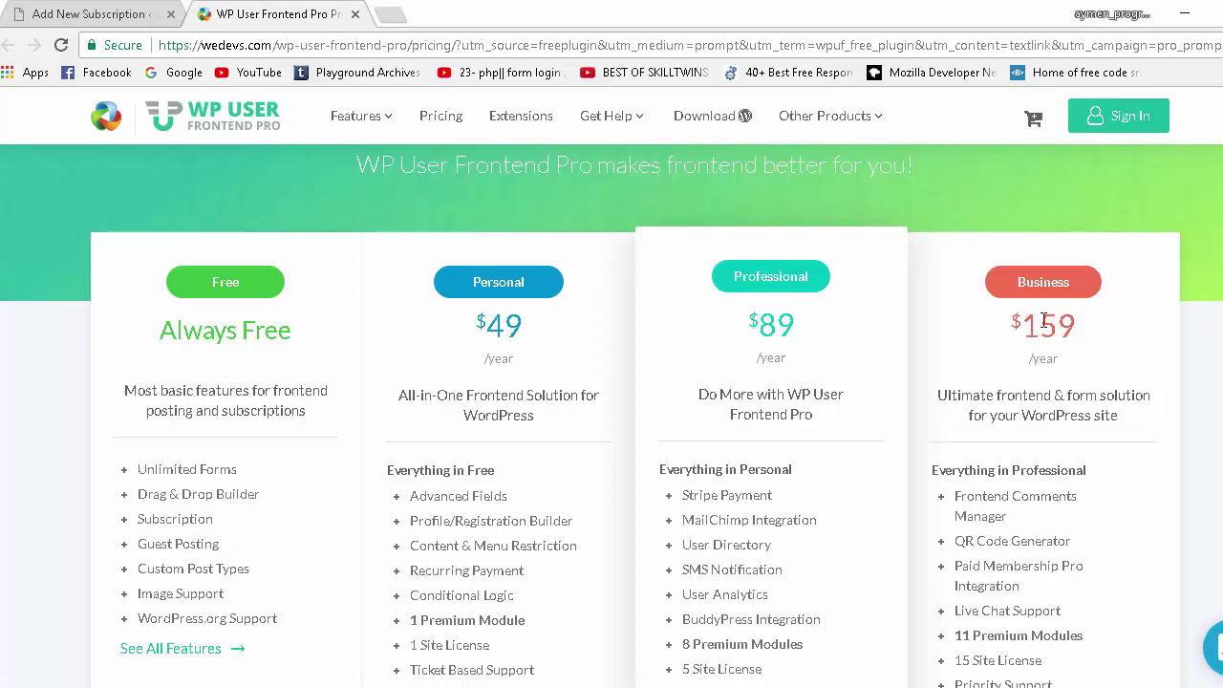
{"action": "scroll", "coordinate": [287, 372], "scroll_direction": "down", "scroll_amount": 1}
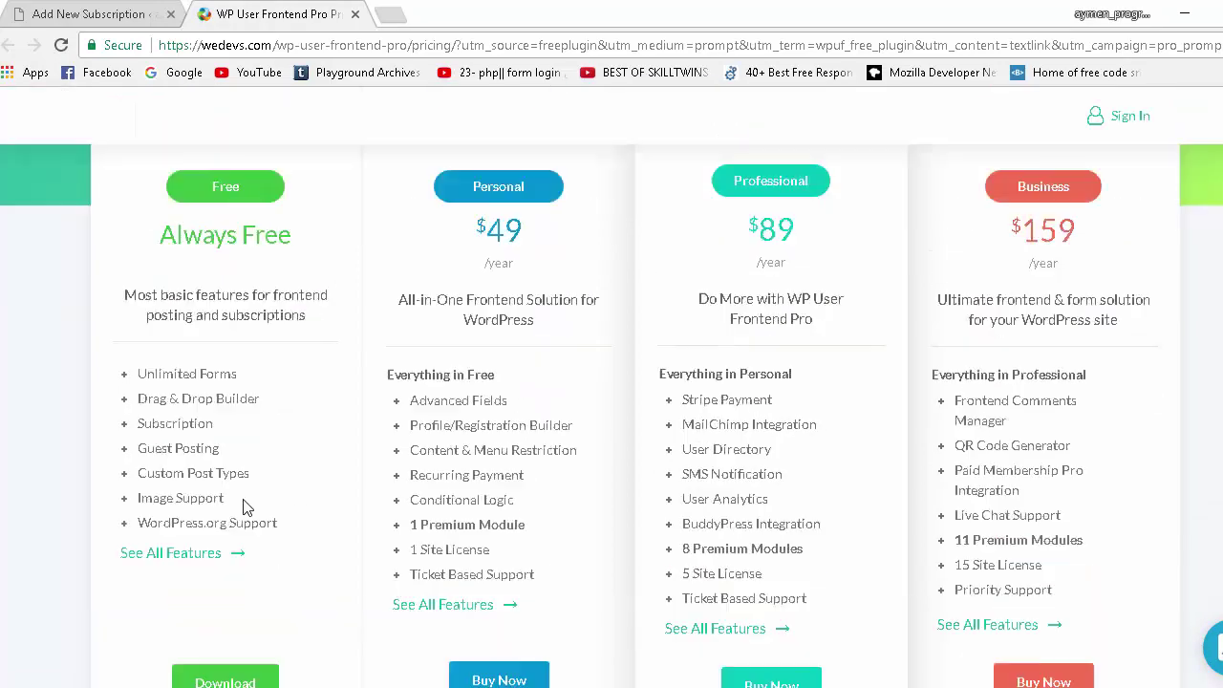
{"action": "scroll", "coordinate": [242, 506], "scroll_direction": "up", "scroll_amount": 2}
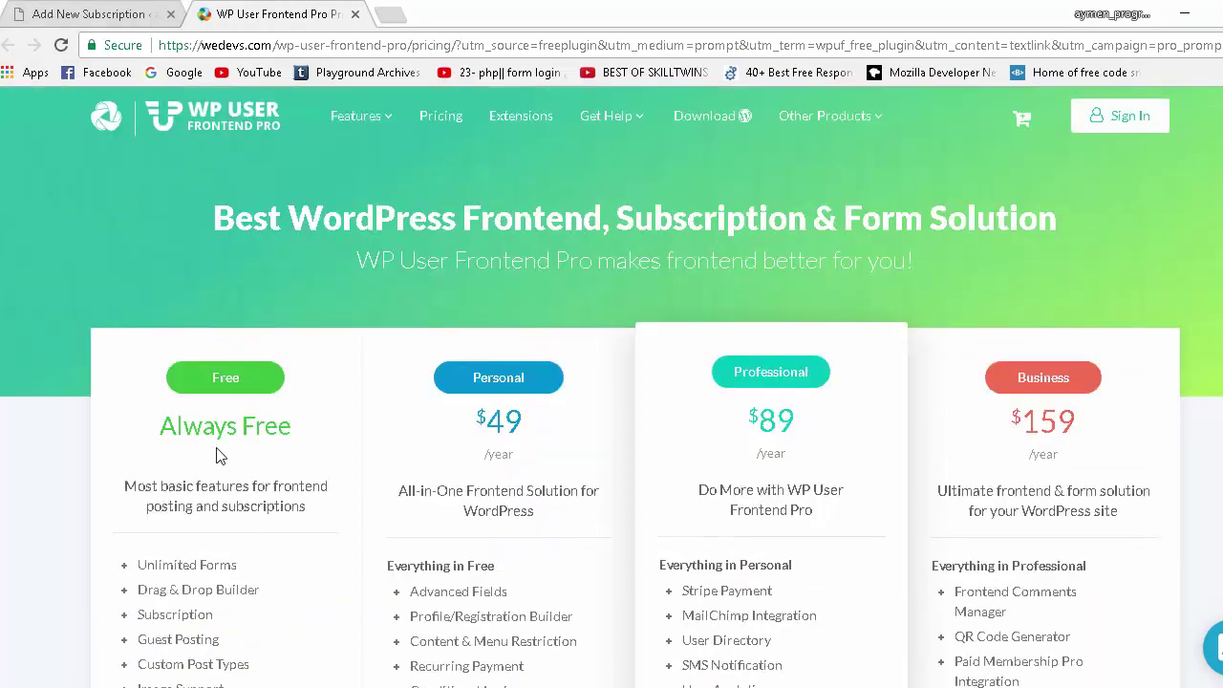
{"action": "left_click", "coordinate": [81, 14]}
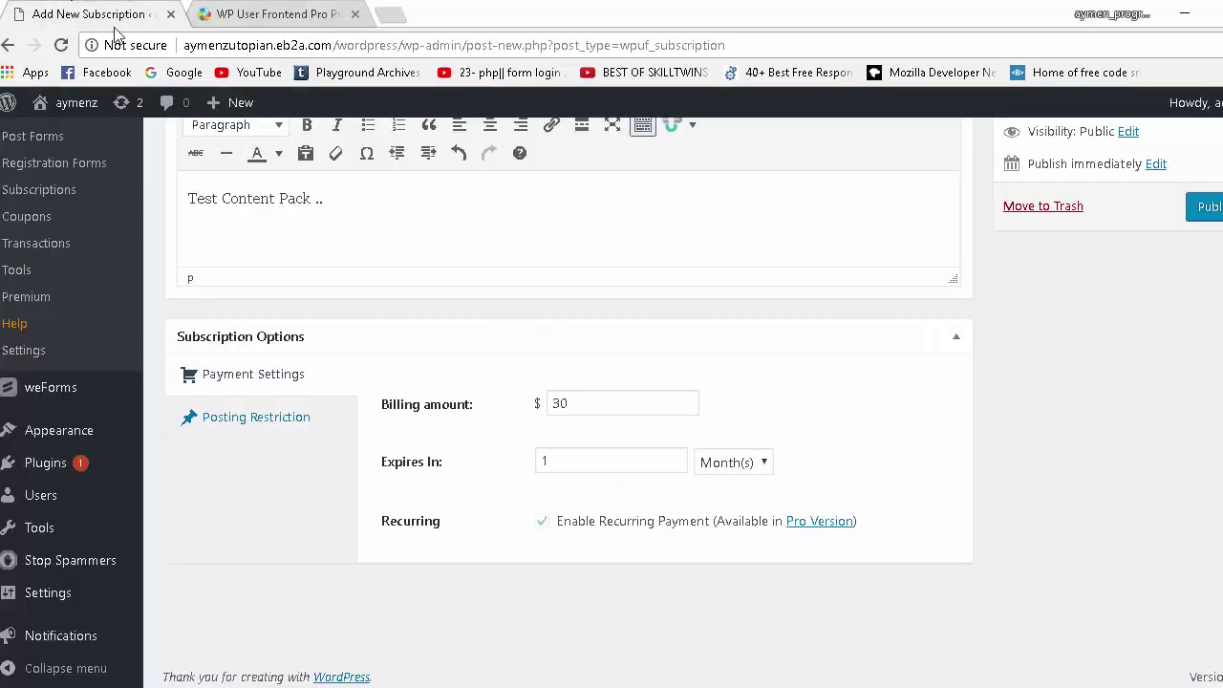
Step: Close the pricing page and set the Number of Posts in the pack's posting restrictions to 30
{"action": "left_click", "coordinate": [355, 15]}
{"action": "left_click", "coordinate": [244, 420]}
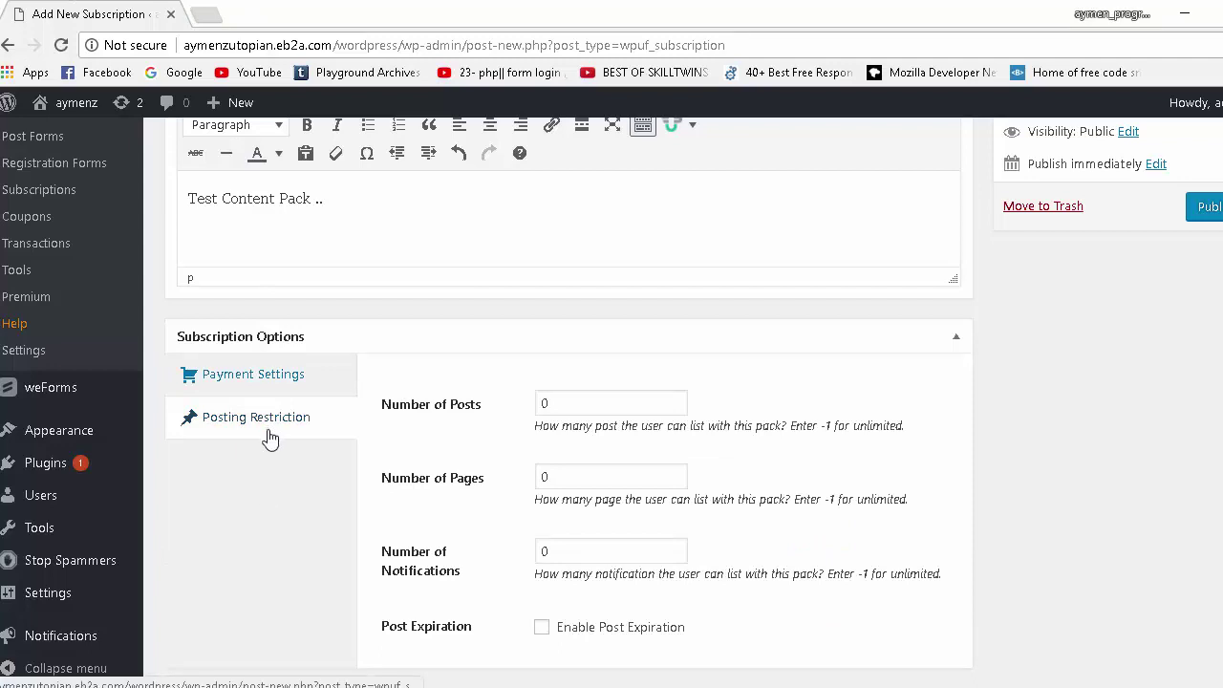
{"action": "left_click", "coordinate": [611, 404]}
{"action": "double_click", "coordinate": [544, 404]}
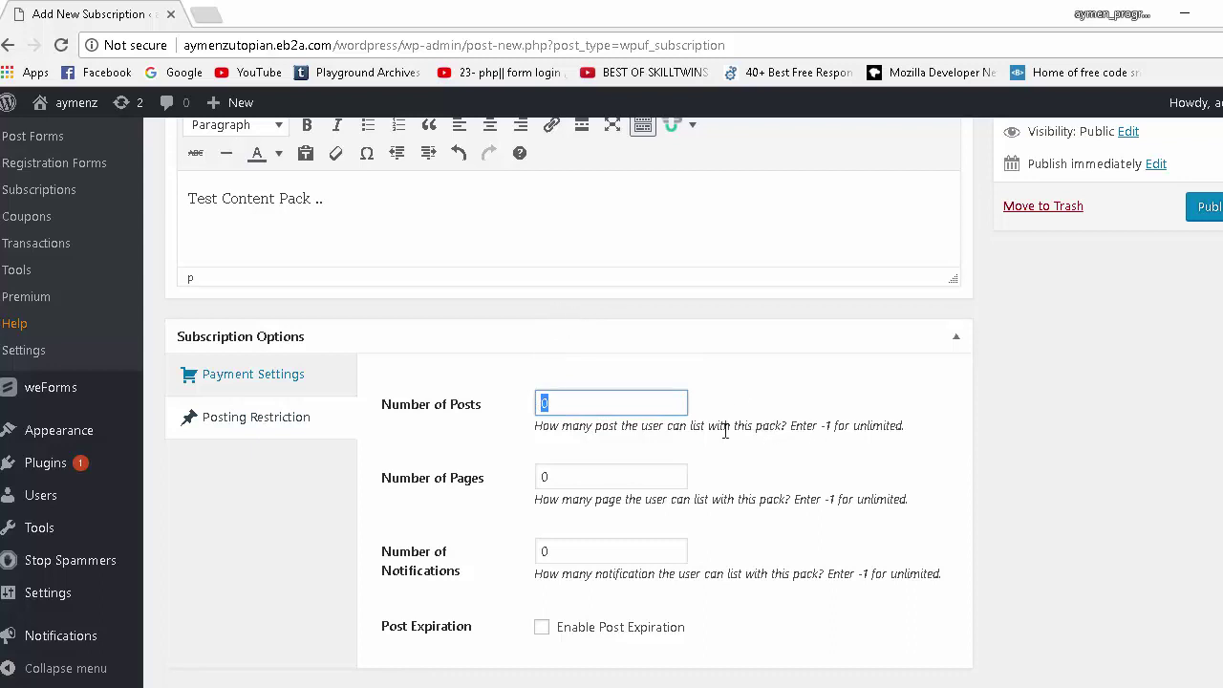
{"action": "left_click_drag", "start_coordinate": [695, 424], "coordinate": [569, 424]}
{"action": "left_click", "coordinate": [564, 424]}
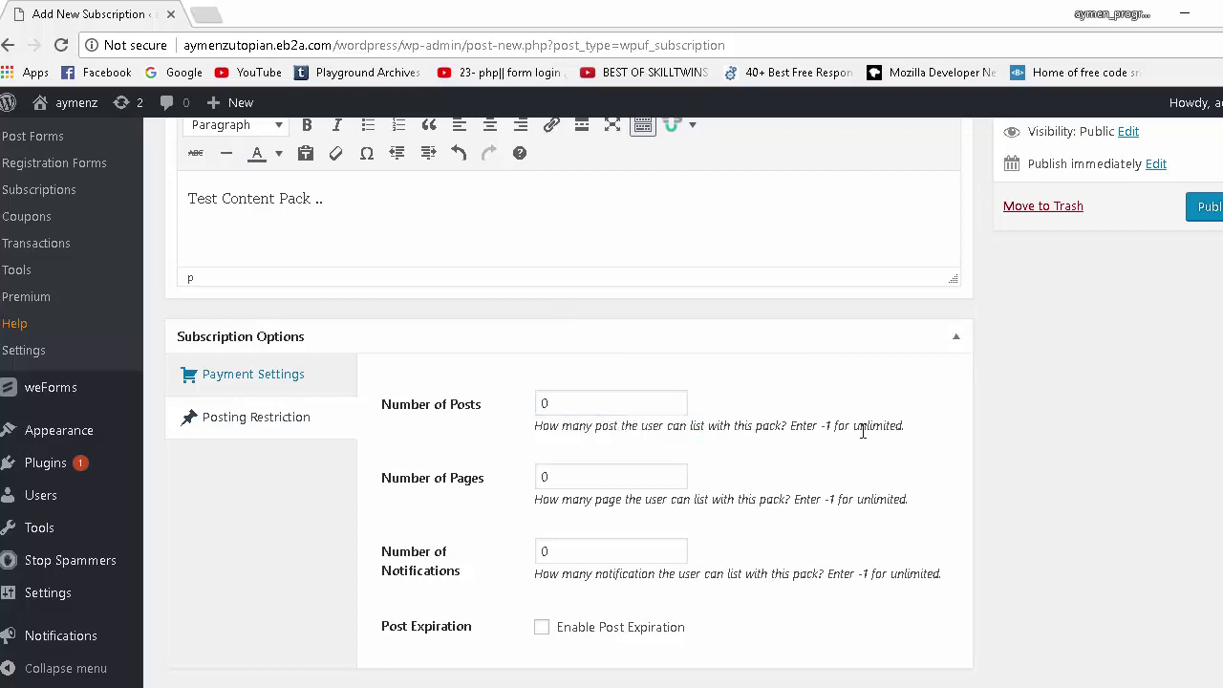
{"action": "left_click", "coordinate": [458, 409]}
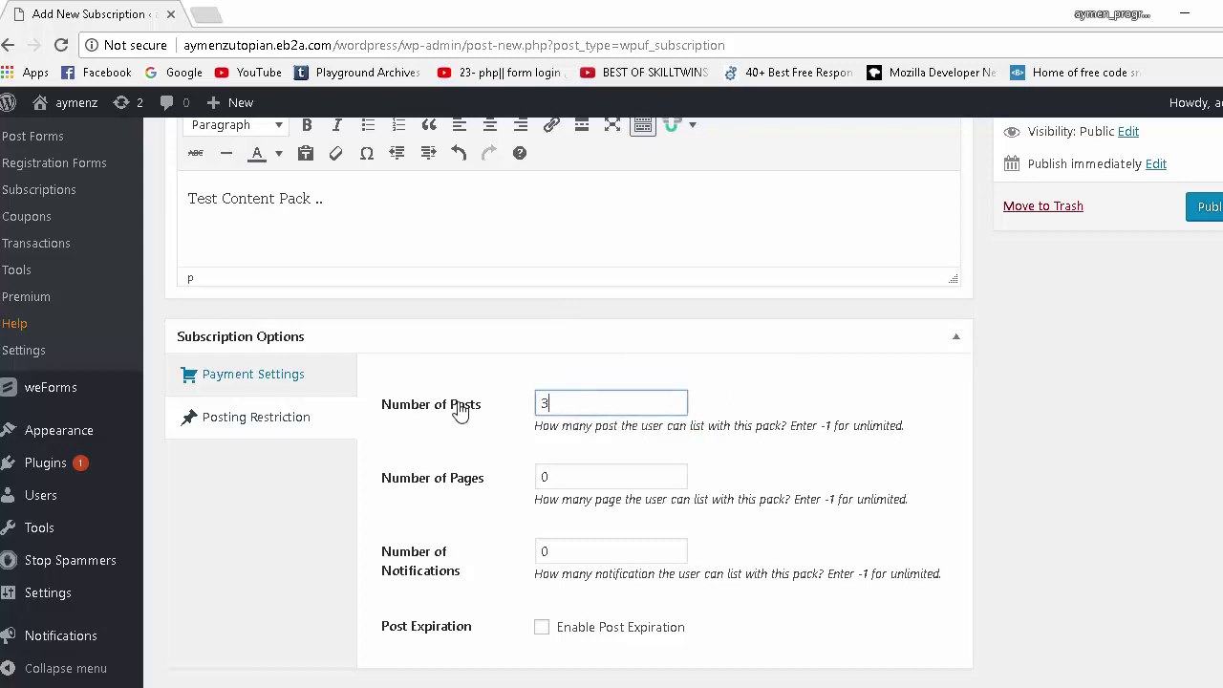
Step: Set the pack's Number of Pages to 10
{"action": "scroll", "coordinate": [491, 434], "scroll_direction": "down", "scroll_amount": 1}
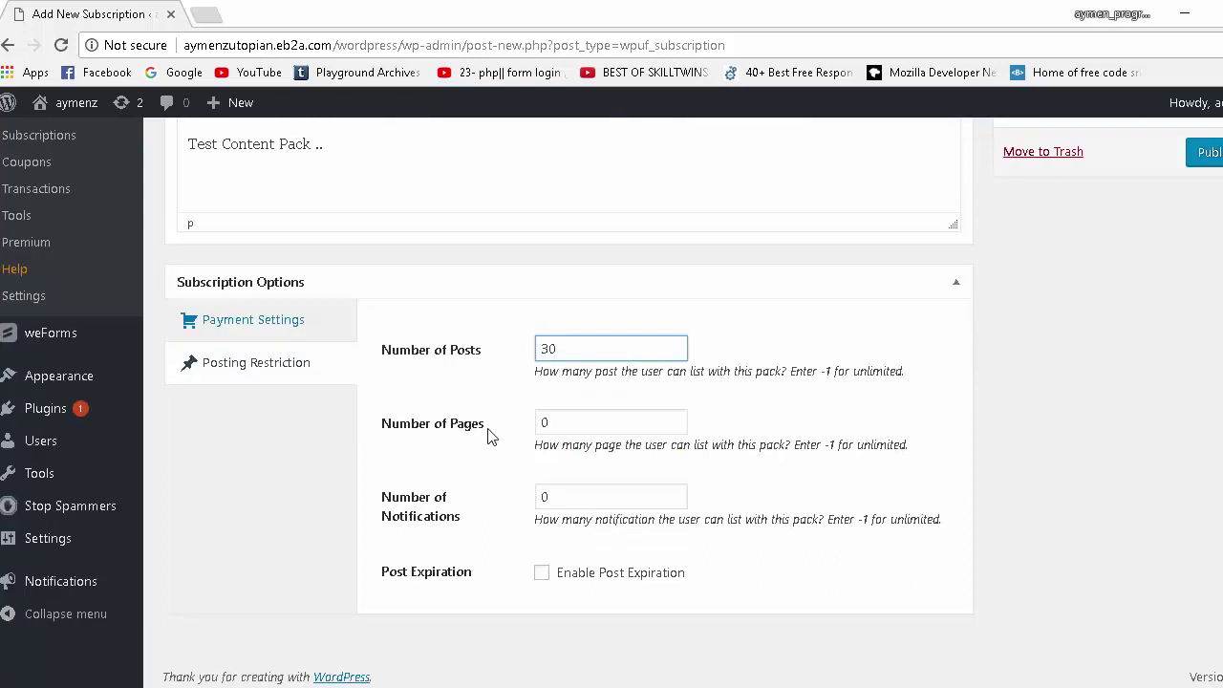
{"action": "left_click", "coordinate": [617, 395]}
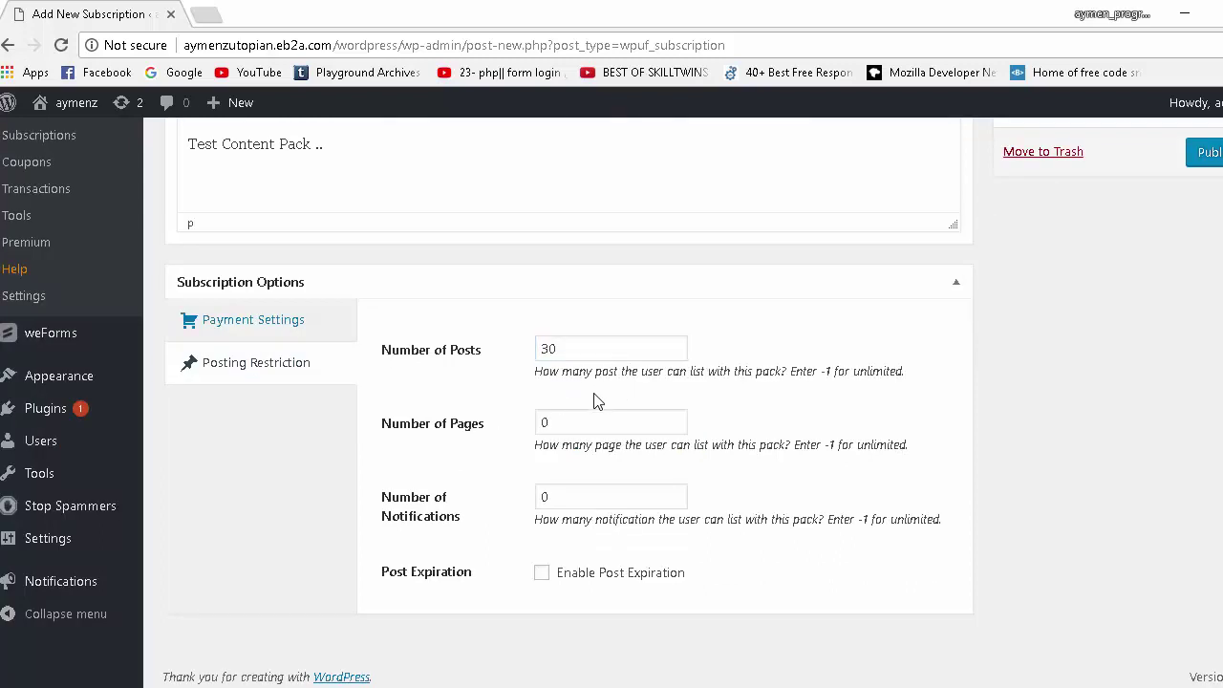
{"action": "left_click_drag", "start_coordinate": [548, 427], "coordinate": [507, 432]}
{"action": "type", "text": "10"}
{"action": "left_click_drag", "start_coordinate": [647, 451], "coordinate": [782, 450]}
{"action": "left_click", "coordinate": [784, 475]}
Step: Set the pack's Number of Notifications to 20
{"action": "left_click_drag", "start_coordinate": [585, 497], "coordinate": [524, 506]}
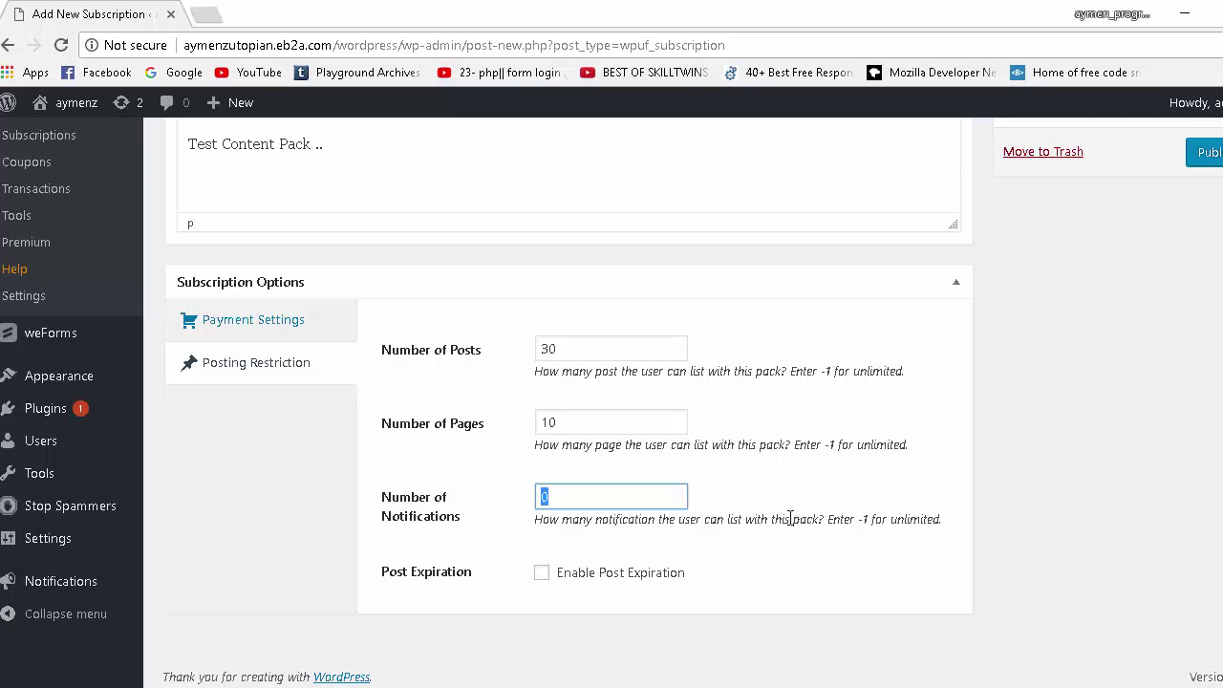
{"action": "type", "text": "20"}
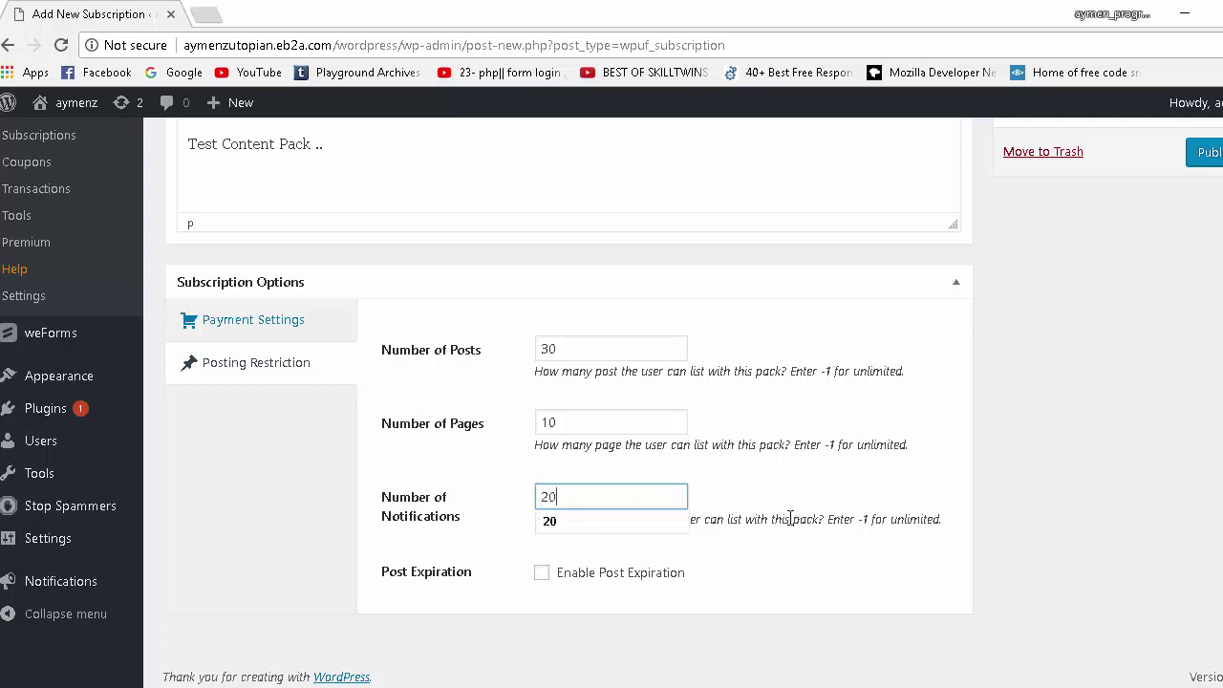
{"action": "left_click", "coordinate": [646, 521]}
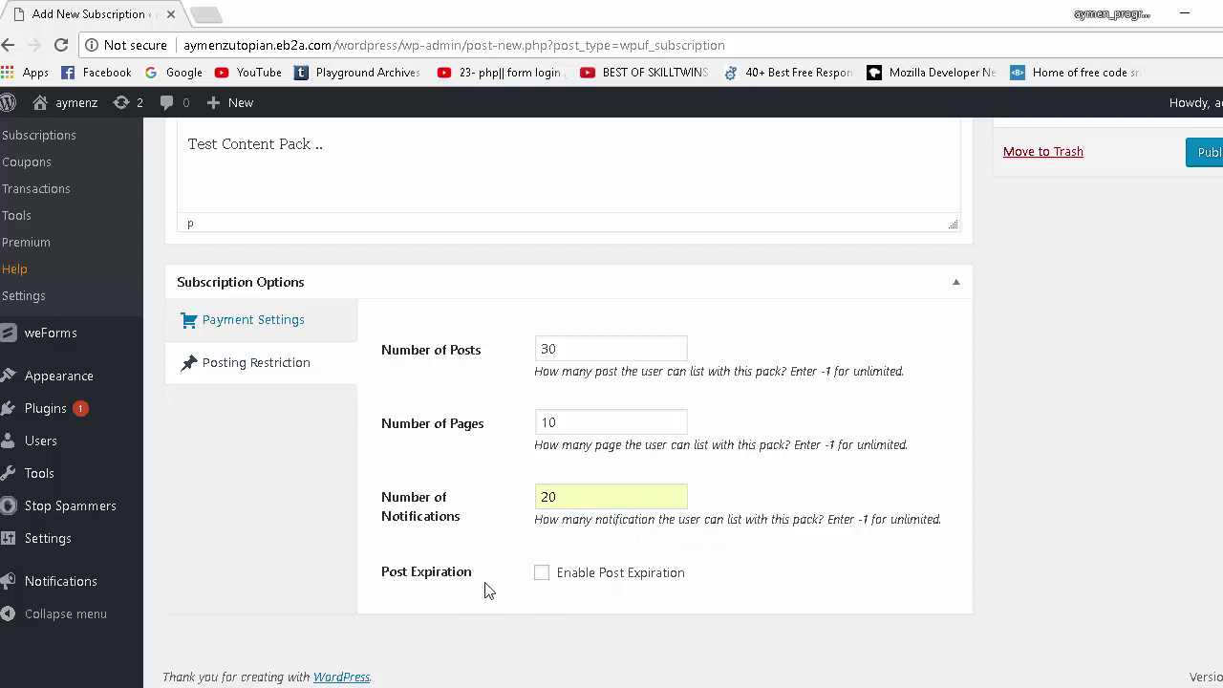
Step: Enable post expiration for the pack and set the post expiration time to 10 days
{"action": "left_click", "coordinate": [542, 574]}
{"action": "scroll", "coordinate": [702, 559], "scroll_direction": "down", "scroll_amount": 3}
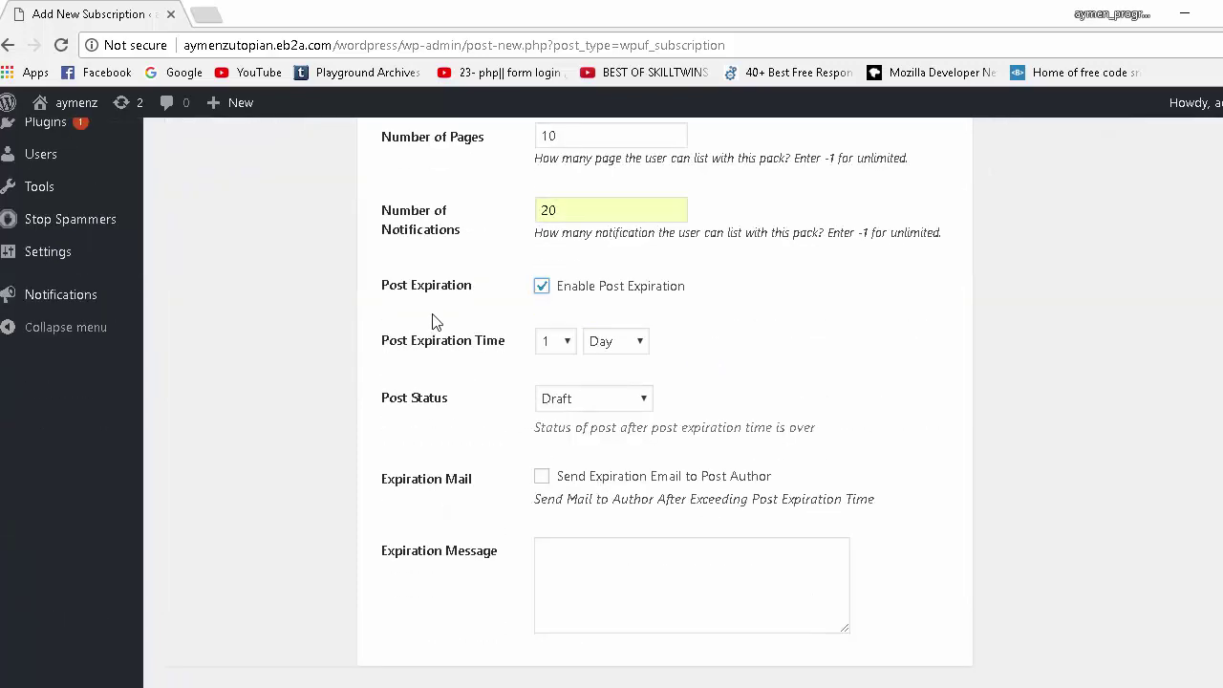
{"action": "left_click", "coordinate": [549, 344]}
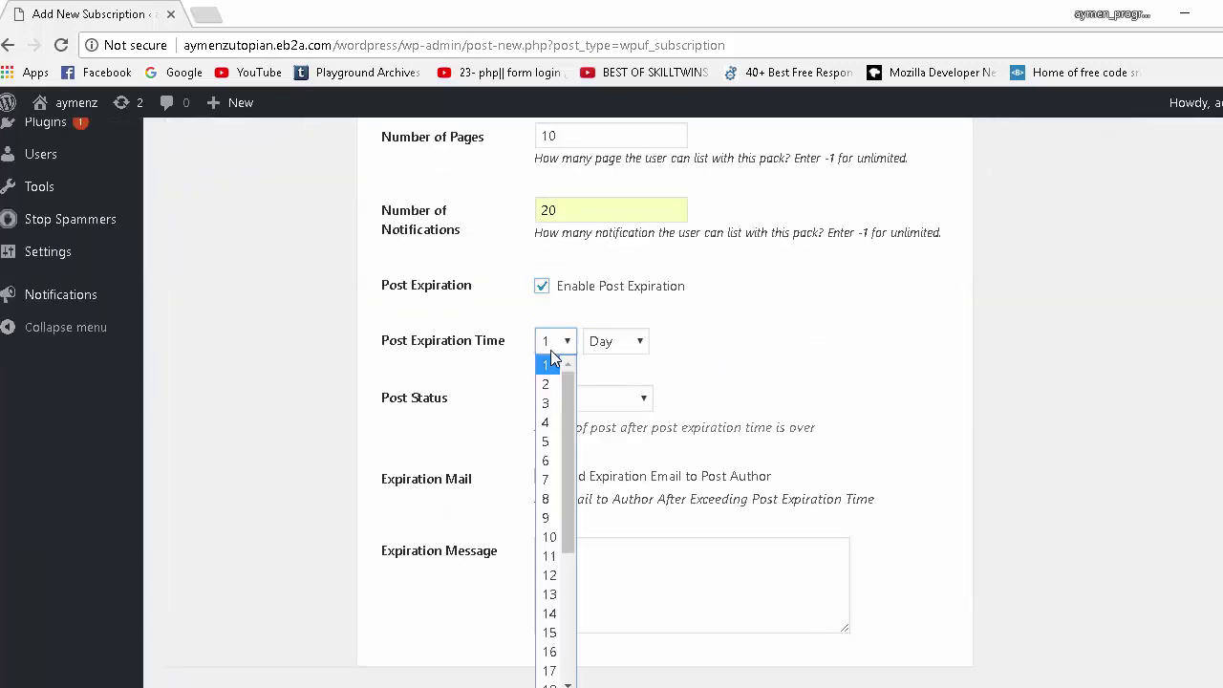
{"action": "left_click", "coordinate": [550, 537]}
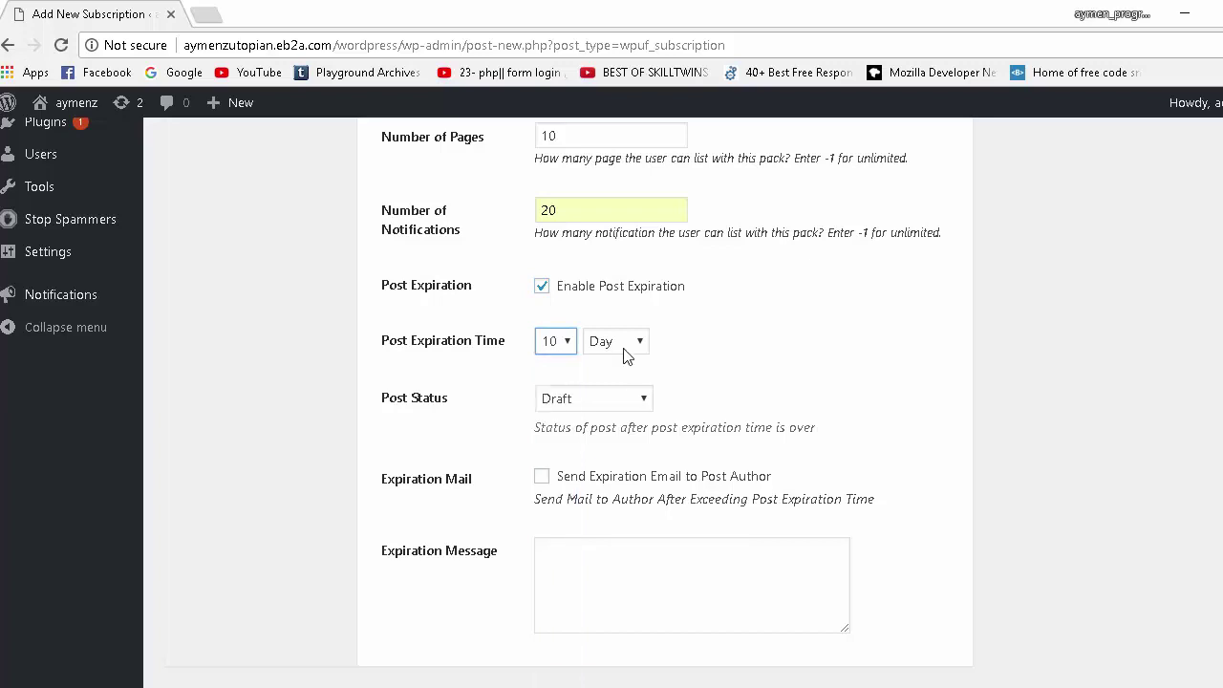
{"action": "scroll", "coordinate": [718, 436], "scroll_direction": "up", "scroll_amount": 1}
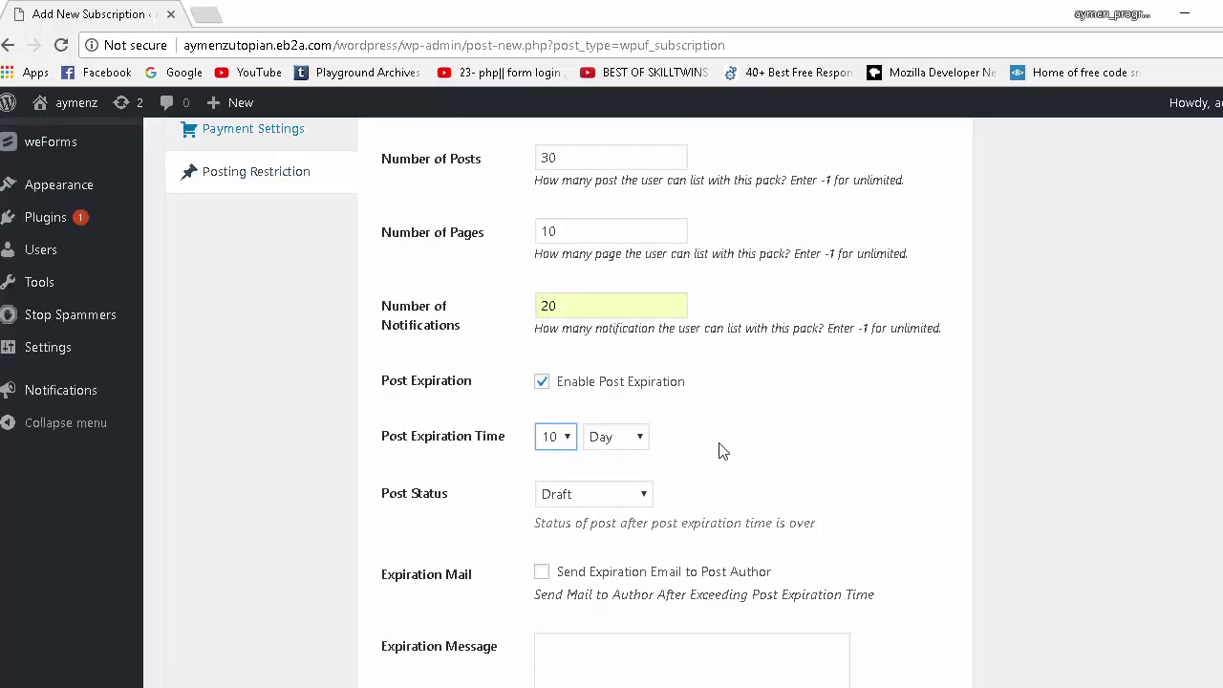
{"action": "scroll", "coordinate": [690, 443], "scroll_direction": "down", "scroll_amount": 1}
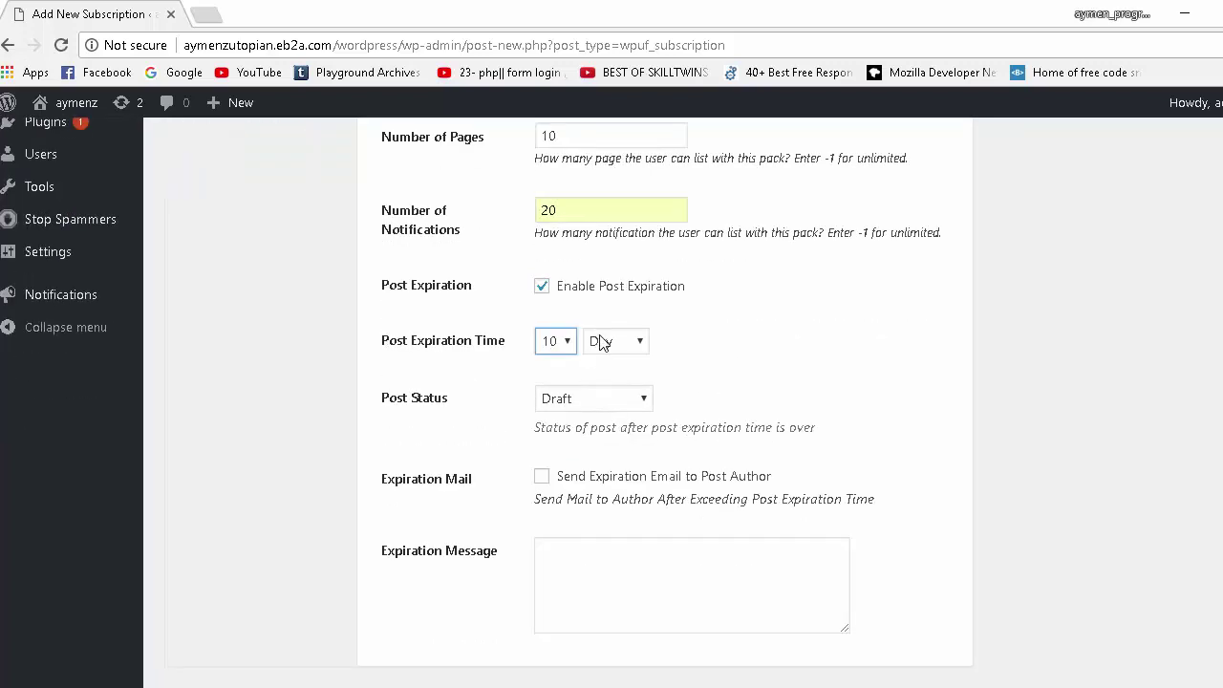
Step: Set the post status after expiration to Published and enable sending the expiration email to the post author
{"action": "left_click", "coordinate": [575, 400]}
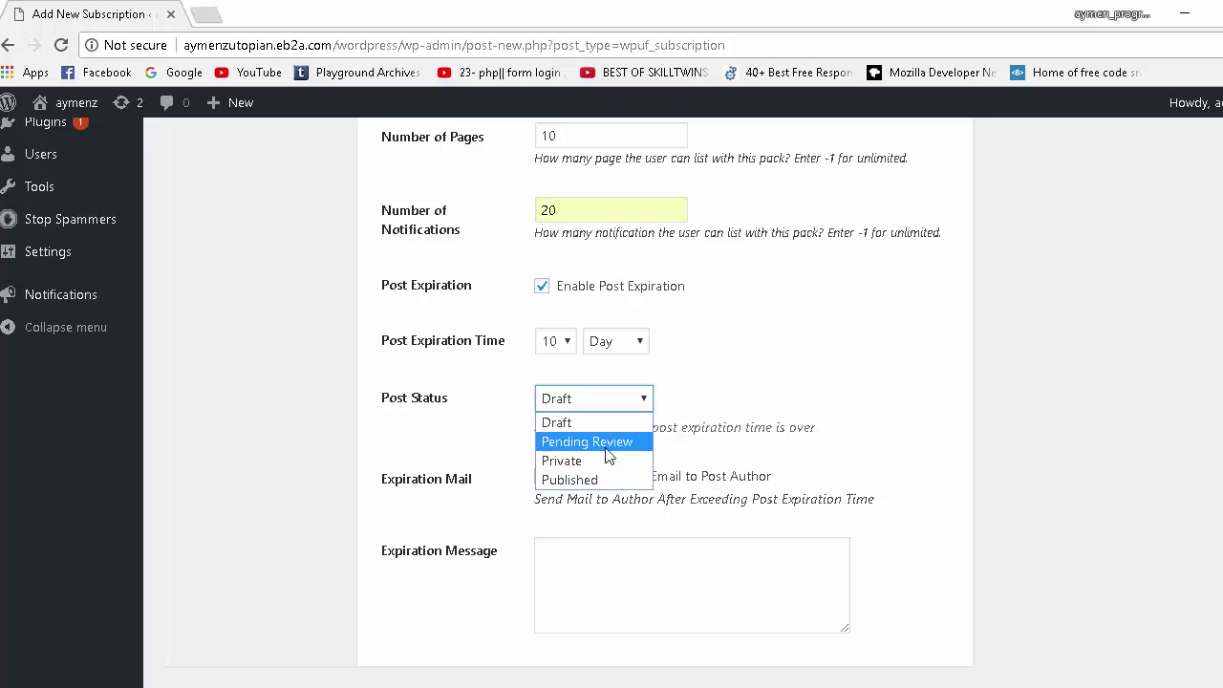
{"action": "left_click", "coordinate": [612, 480]}
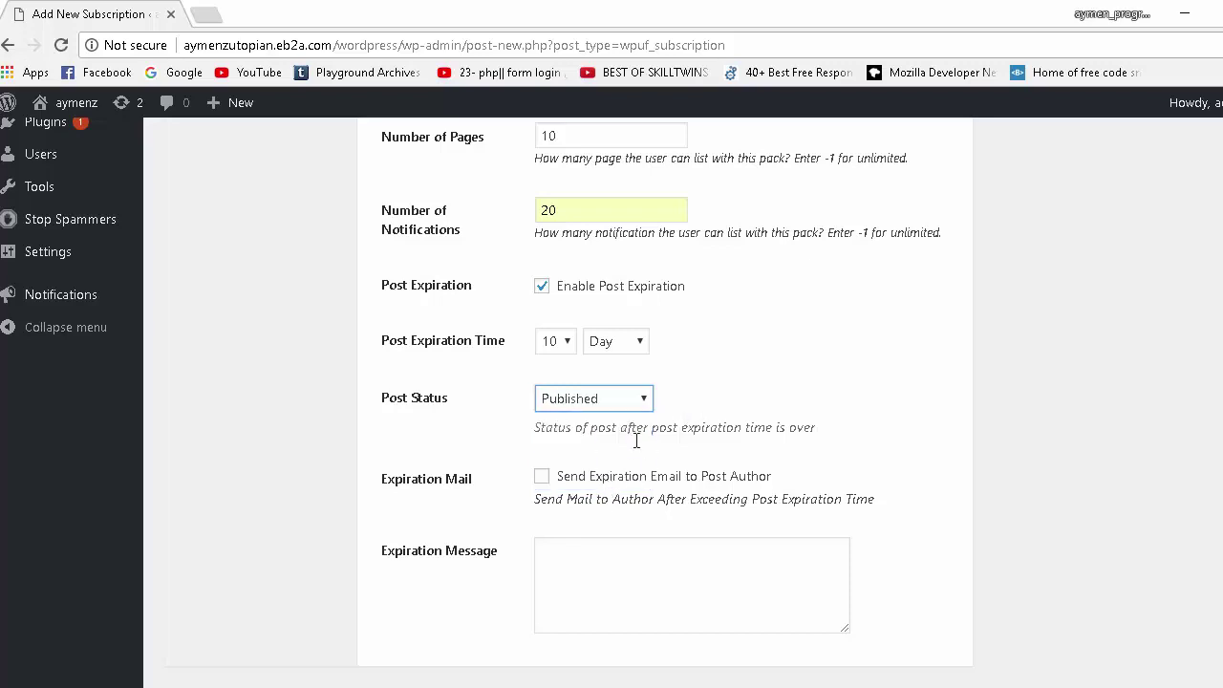
{"action": "left_click", "coordinate": [542, 481]}
{"action": "left_click_drag", "start_coordinate": [767, 484], "coordinate": [564, 488]}
{"action": "left_click", "coordinate": [660, 482]}
{"action": "left_click", "coordinate": [765, 482]}
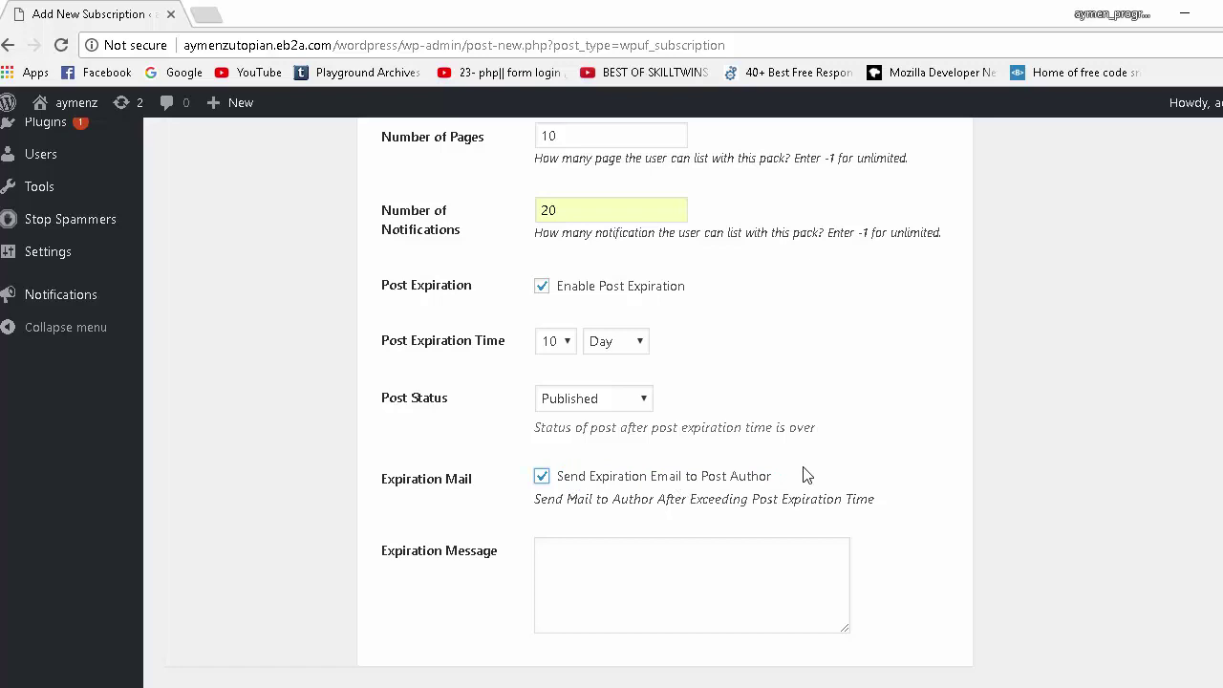
Step: Enter the expiration message "Message for author of post to expiration date" and publish the subscription pack
{"action": "left_click", "coordinate": [705, 563]}
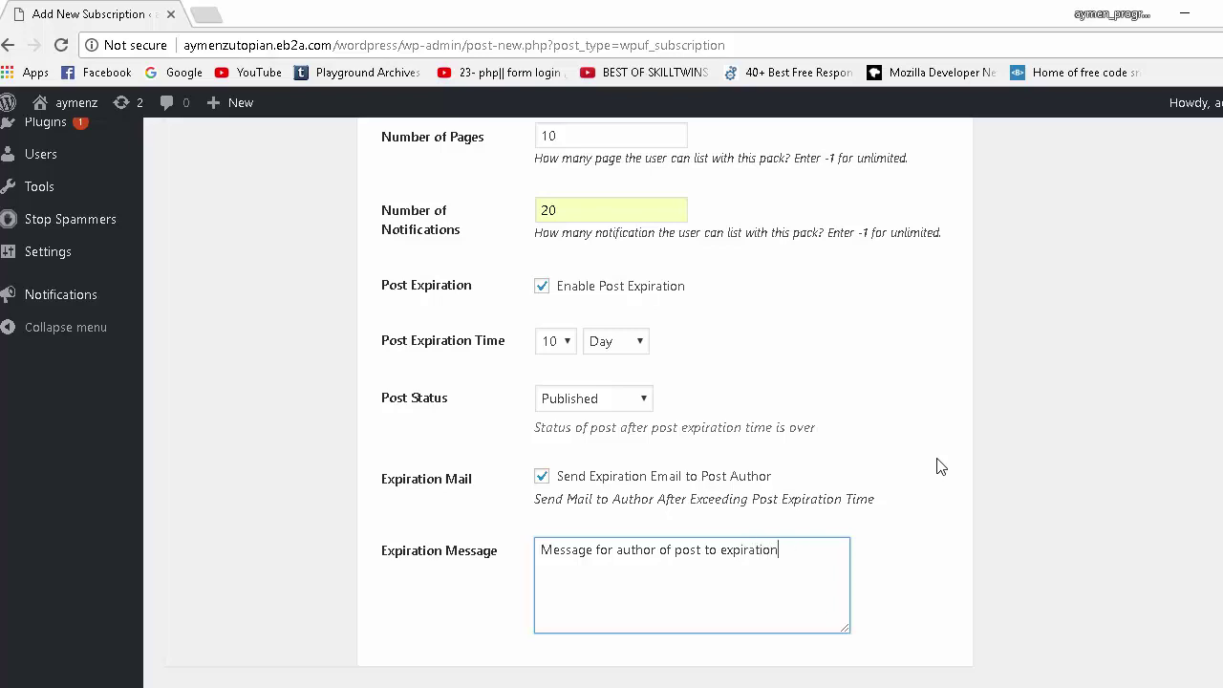
{"action": "scroll", "coordinate": [924, 497], "scroll_direction": "down", "scroll_amount": 1}
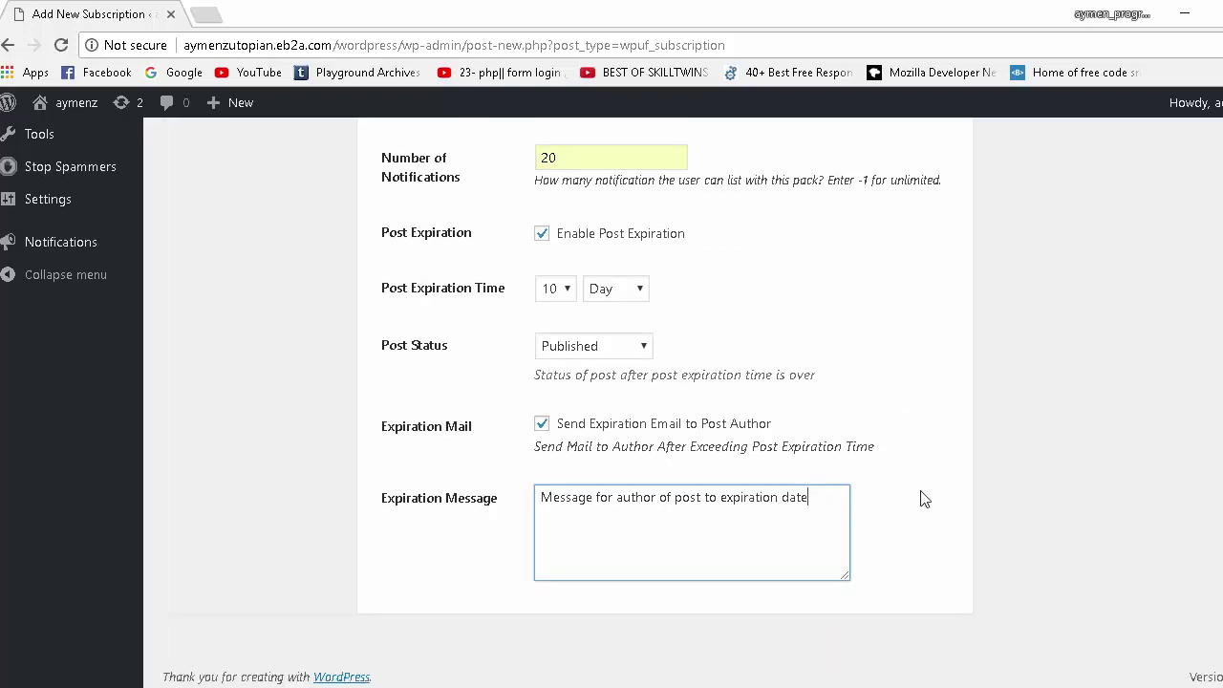
{"action": "scroll", "coordinate": [898, 478], "scroll_direction": "up", "scroll_amount": 15}
{"action": "left_click", "coordinate": [1210, 459]}
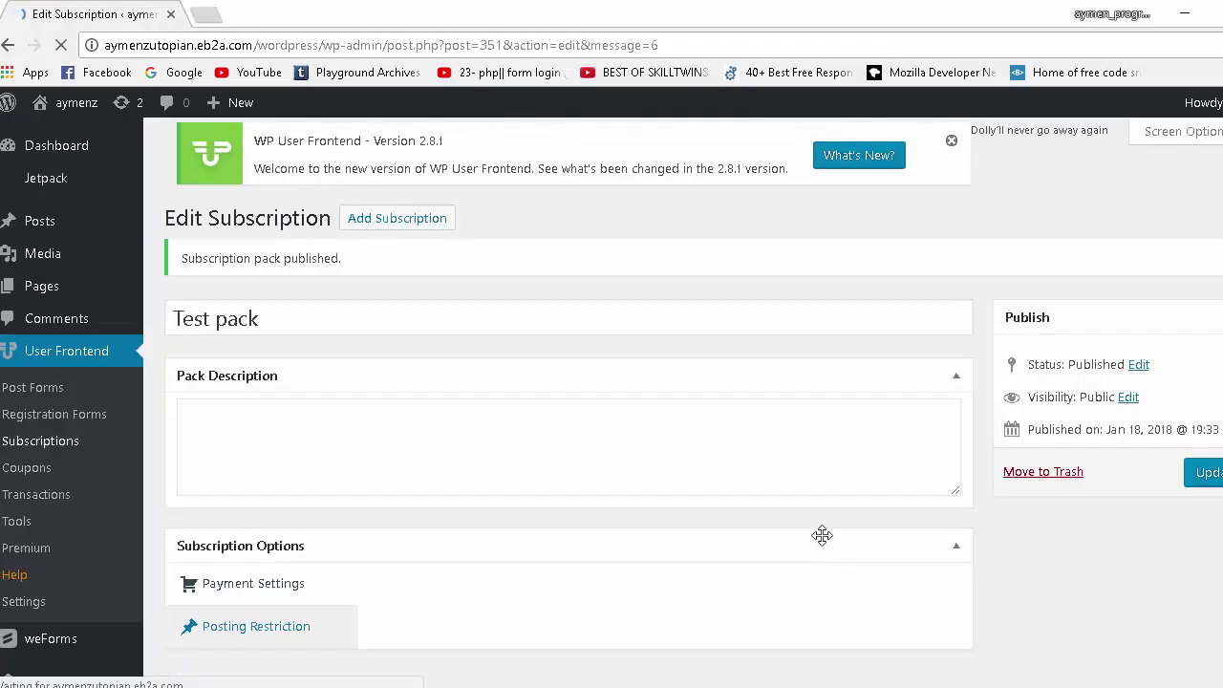
Step: Open the list of subscription packs and check the name and amount of Test pack
{"action": "left_click", "coordinate": [42, 445]}
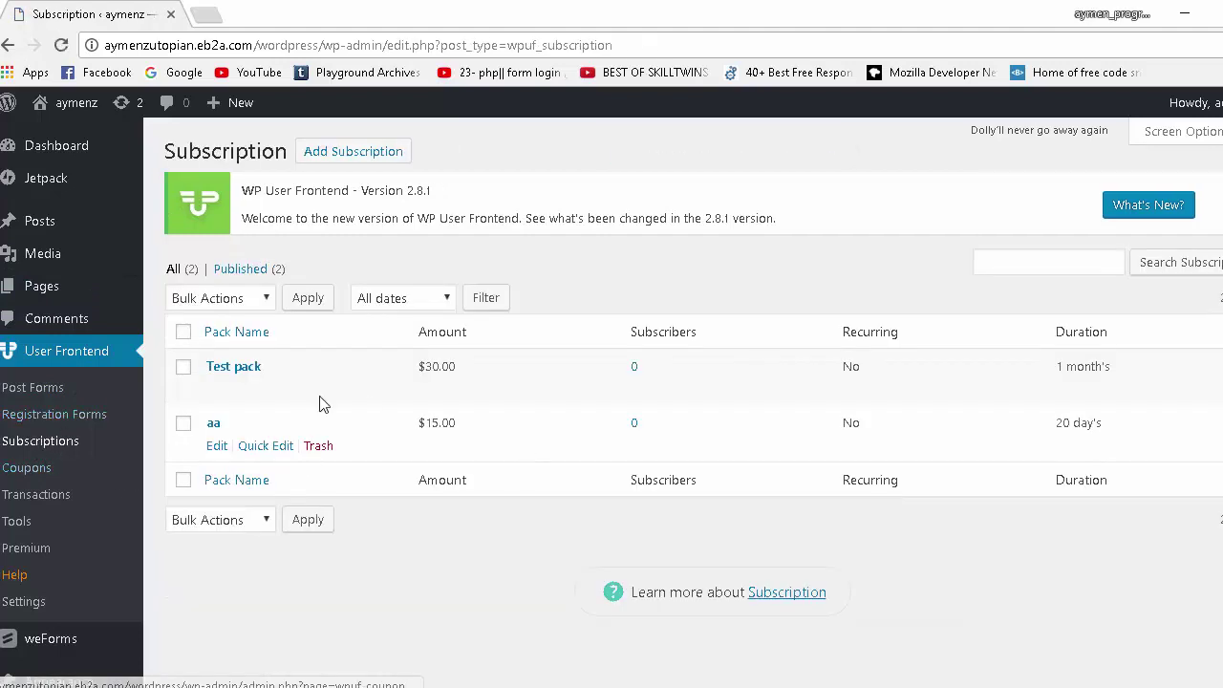
{"action": "left_click_drag", "start_coordinate": [267, 373], "coordinate": [204, 366]}
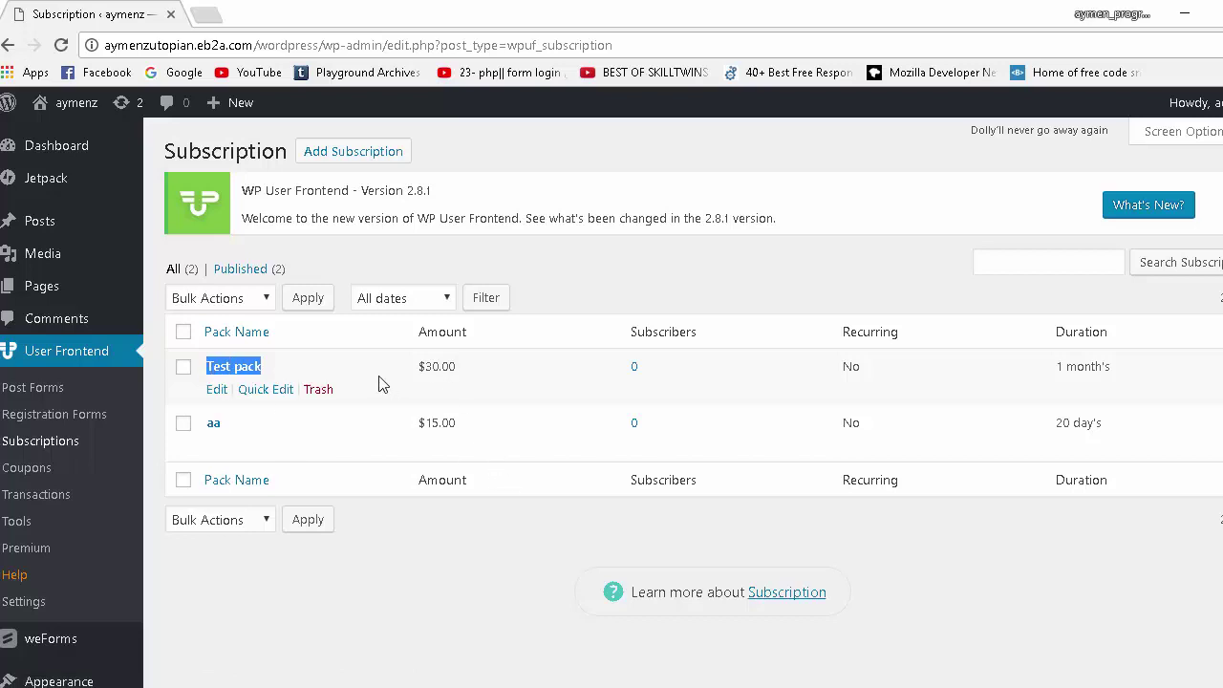
{"action": "left_click", "coordinate": [550, 388]}
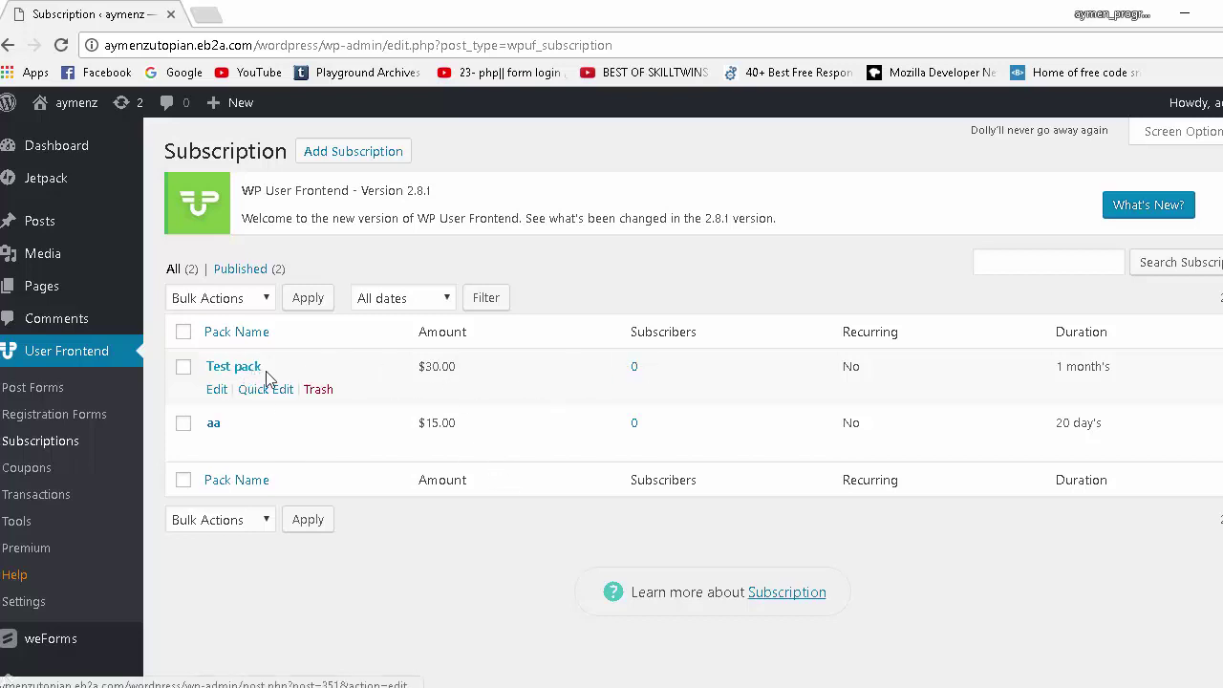
{"action": "left_click_drag", "start_coordinate": [266, 368], "coordinate": [201, 371]}
{"action": "left_click_drag", "start_coordinate": [460, 368], "coordinate": [411, 375]}
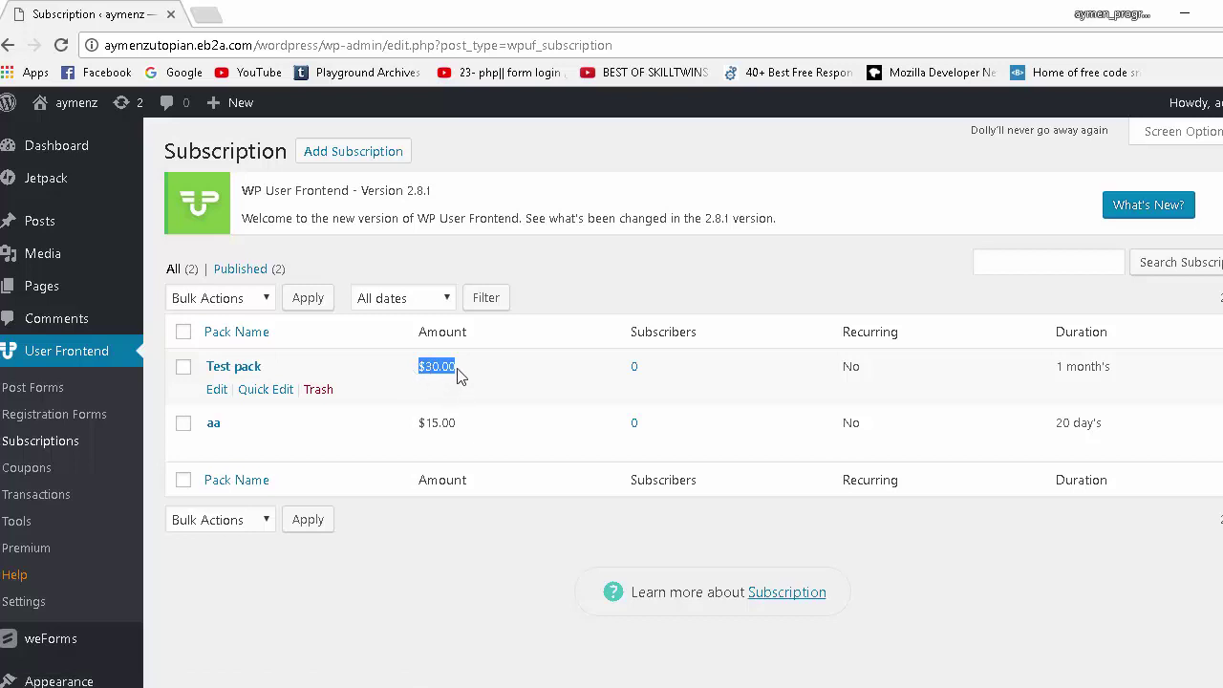
{"action": "left_click", "coordinate": [440, 371]}
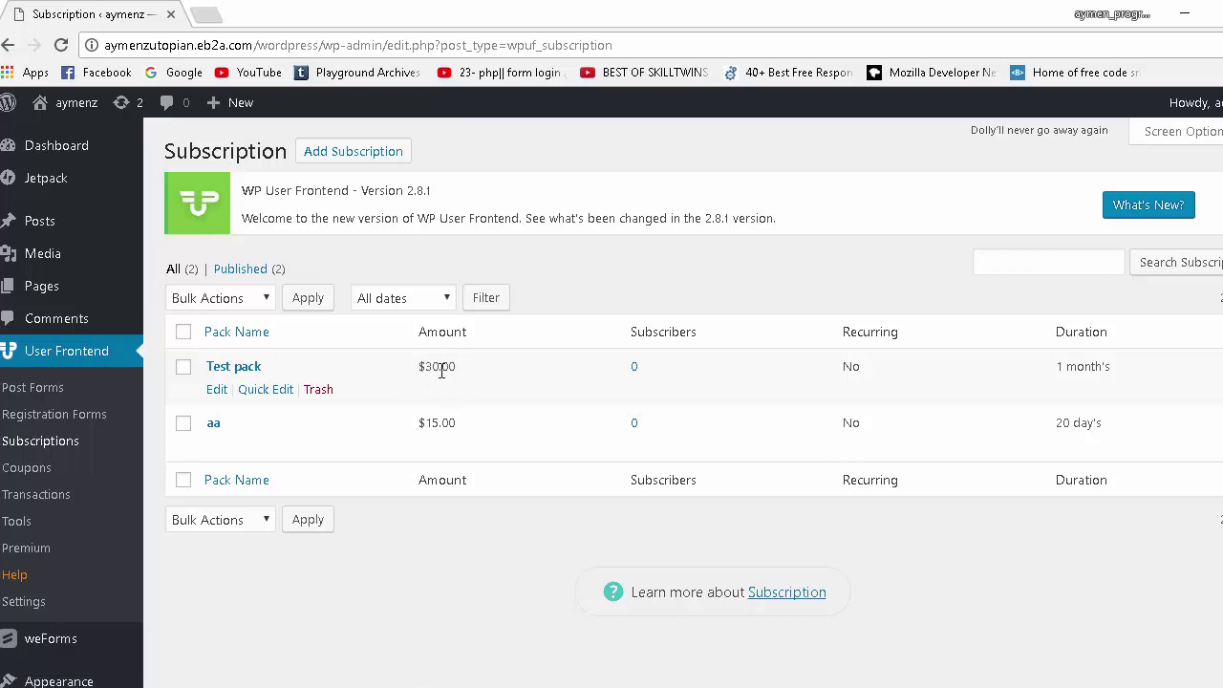
Step: View the subscribers of Test pack in a separate browser tab and return to the subscription list
{"action": "left_click", "coordinate": [634, 369], "text": "ctrl"}
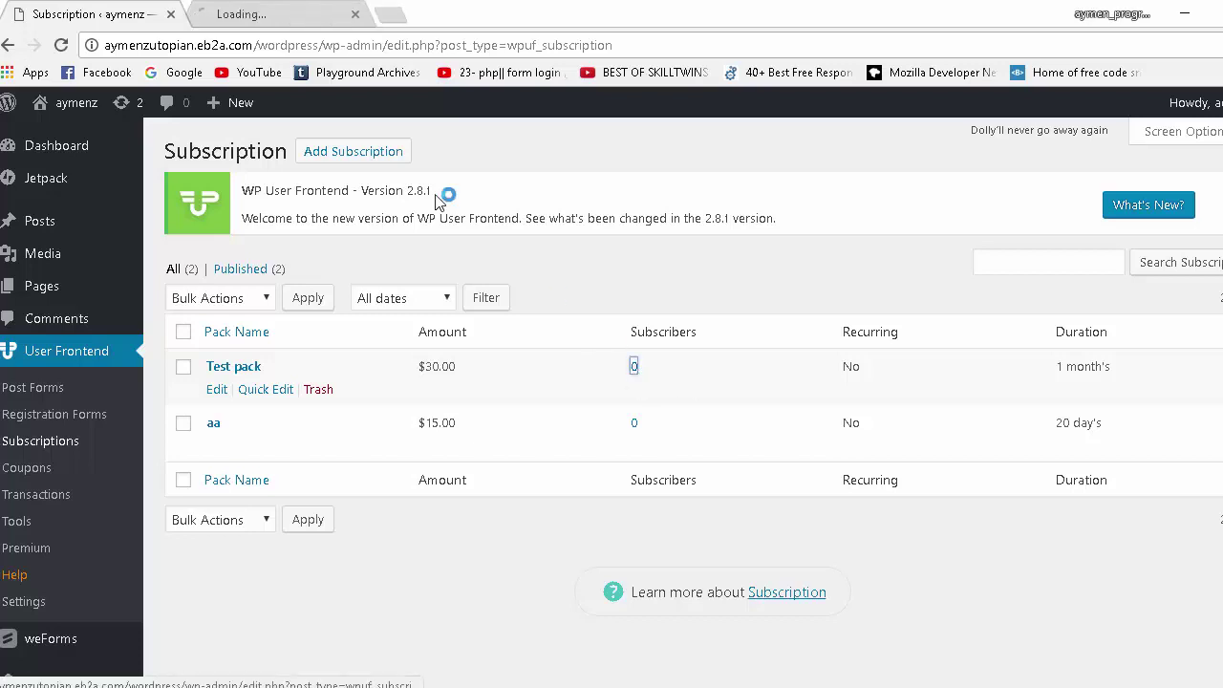
{"action": "left_click", "coordinate": [254, 12]}
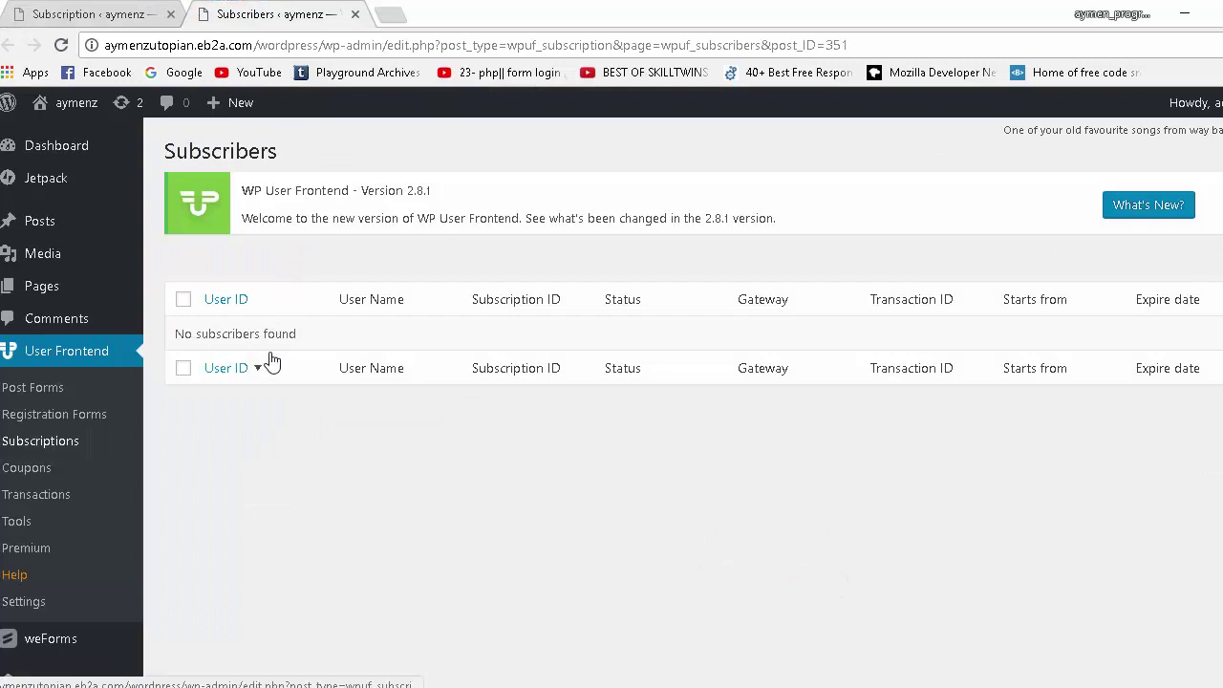
{"action": "left_click_drag", "start_coordinate": [318, 341], "coordinate": [175, 339]}
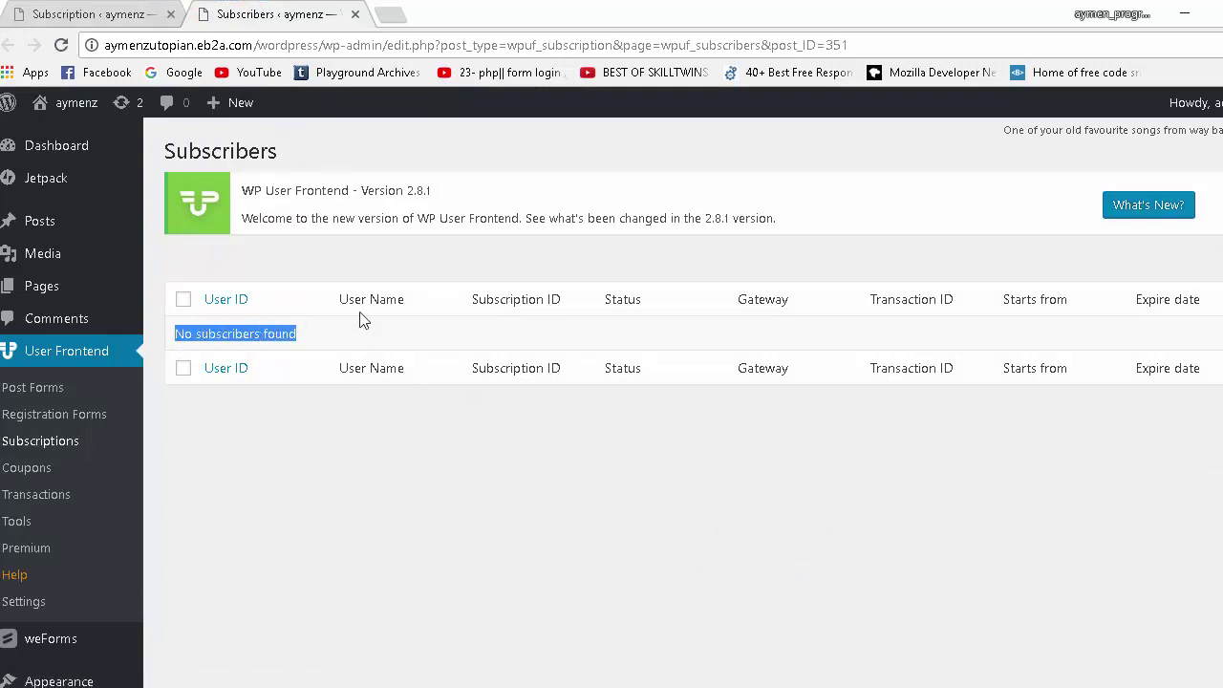
{"action": "left_click", "coordinate": [354, 13]}
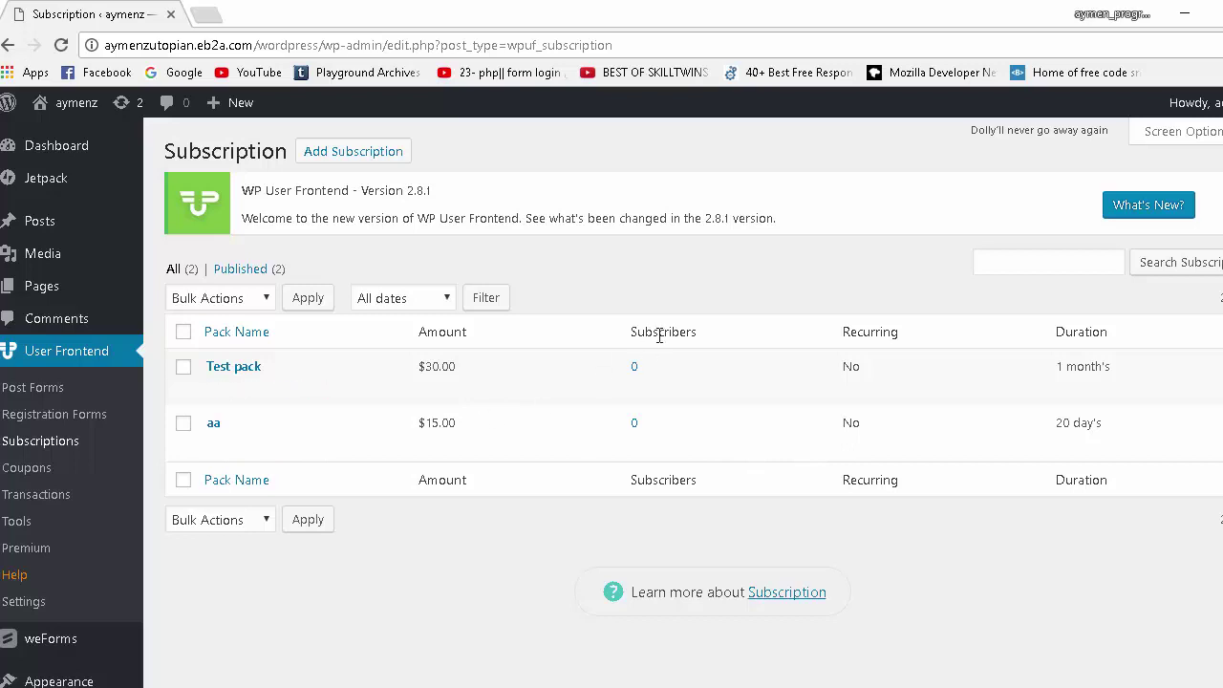
Step: Check the recurring status and duration of Test pack in the subscription list
{"action": "left_click_drag", "start_coordinate": [862, 378], "coordinate": [831, 381]}
{"action": "left_click", "coordinate": [872, 382]}
{"action": "left_click_drag", "start_coordinate": [1112, 373], "coordinate": [1059, 372]}
{"action": "left_click", "coordinate": [1062, 371]}
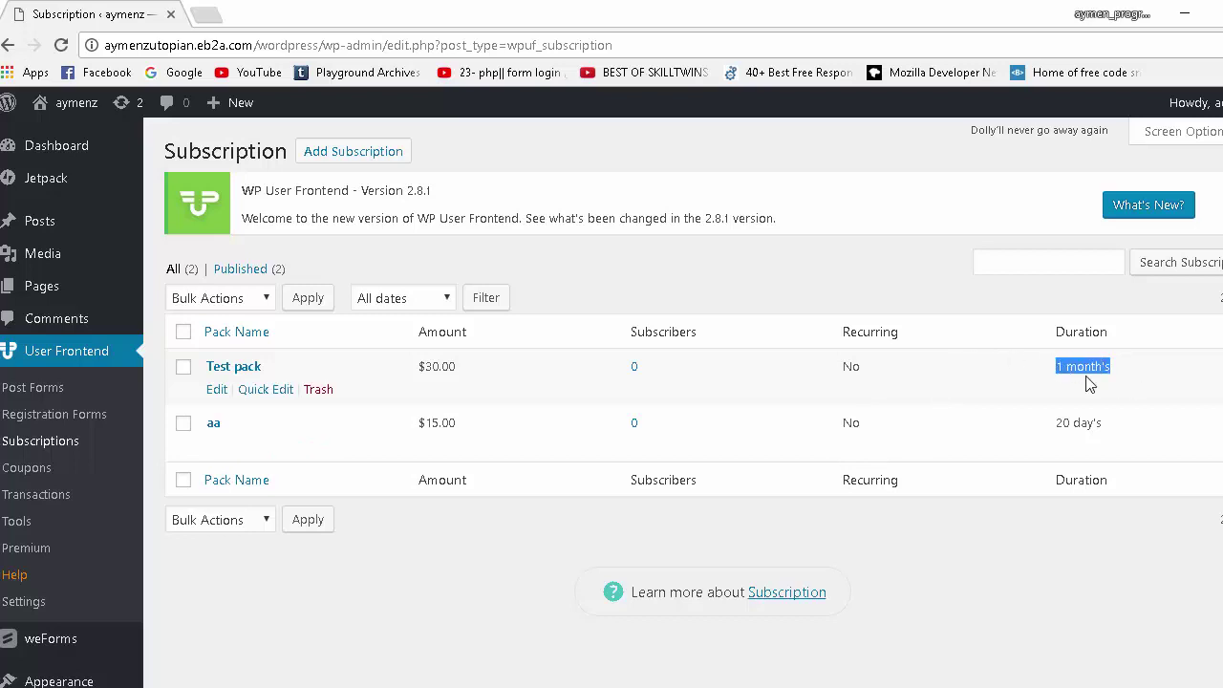
{"action": "left_click", "coordinate": [1096, 386]}
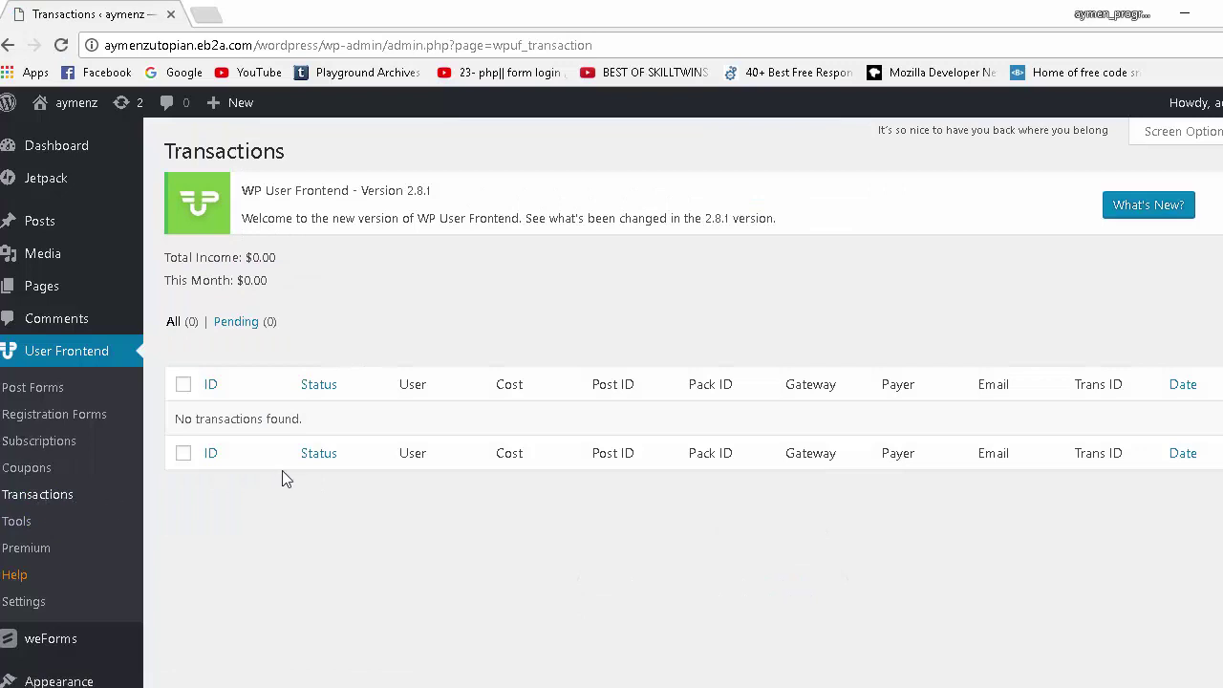
Step: Check the Transactions page for recorded transactions and return to the subscription list
{"action": "left_click_drag", "start_coordinate": [319, 412], "coordinate": [199, 421]}
{"action": "left_click", "coordinate": [261, 436]}
{"action": "left_click", "coordinate": [56, 448]}
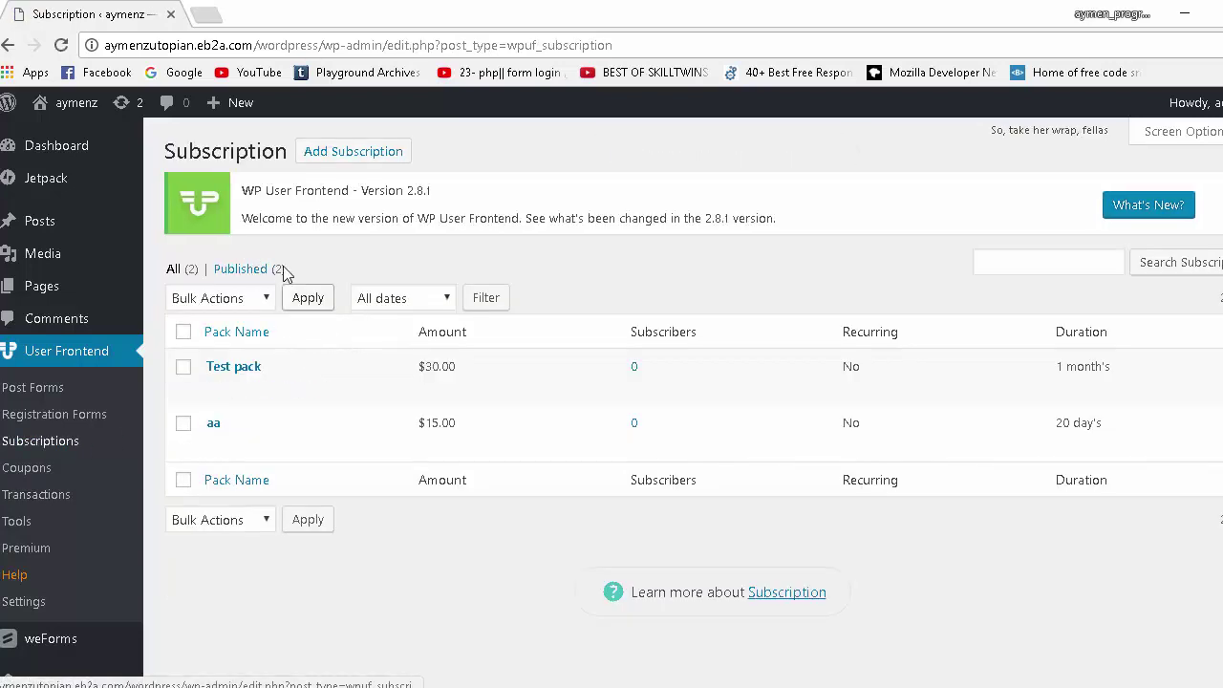
Step: Review the date filter and the bulk actions with both packs selected, and show only the published packs
{"action": "left_click", "coordinate": [403, 304]}
{"action": "left_click", "coordinate": [404, 284]}
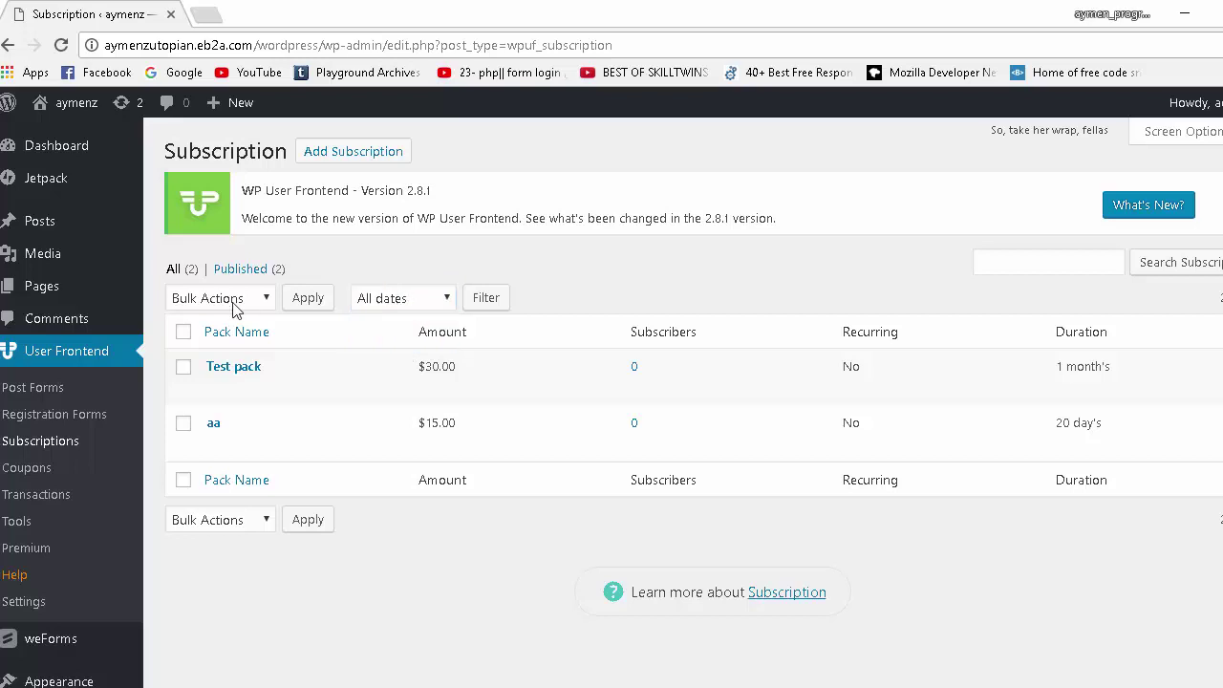
{"action": "left_click", "coordinate": [225, 299]}
{"action": "left_click", "coordinate": [187, 426]}
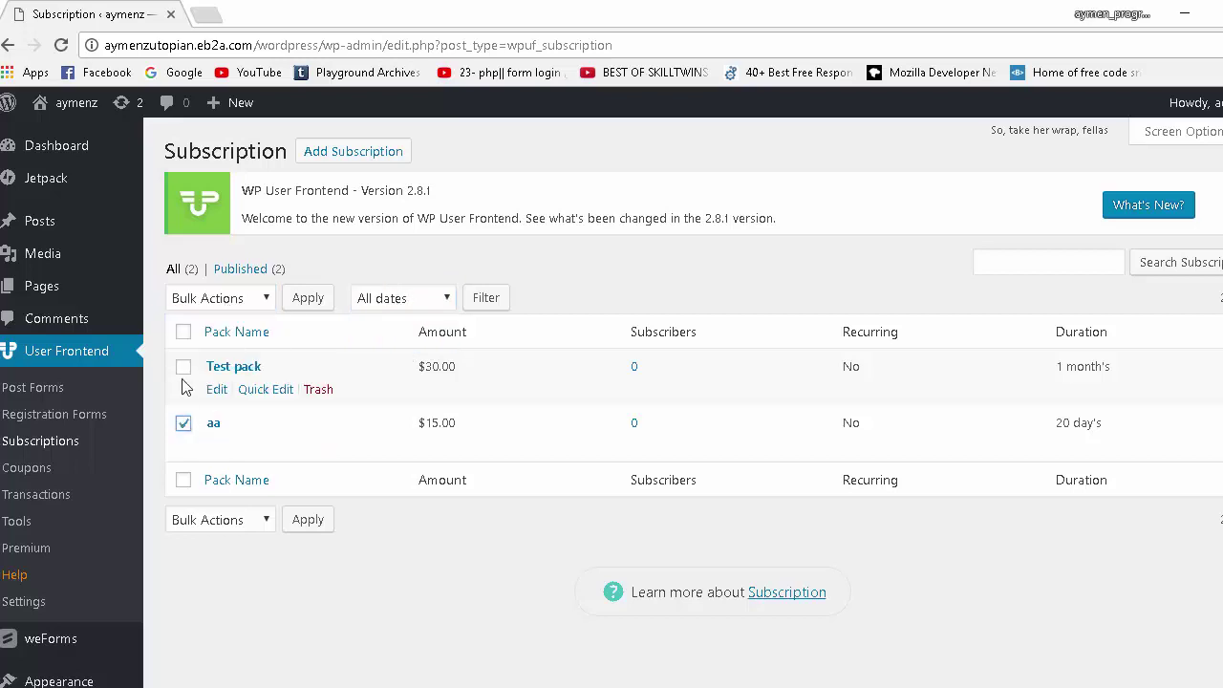
{"action": "left_click", "coordinate": [184, 369]}
{"action": "left_click", "coordinate": [222, 301]}
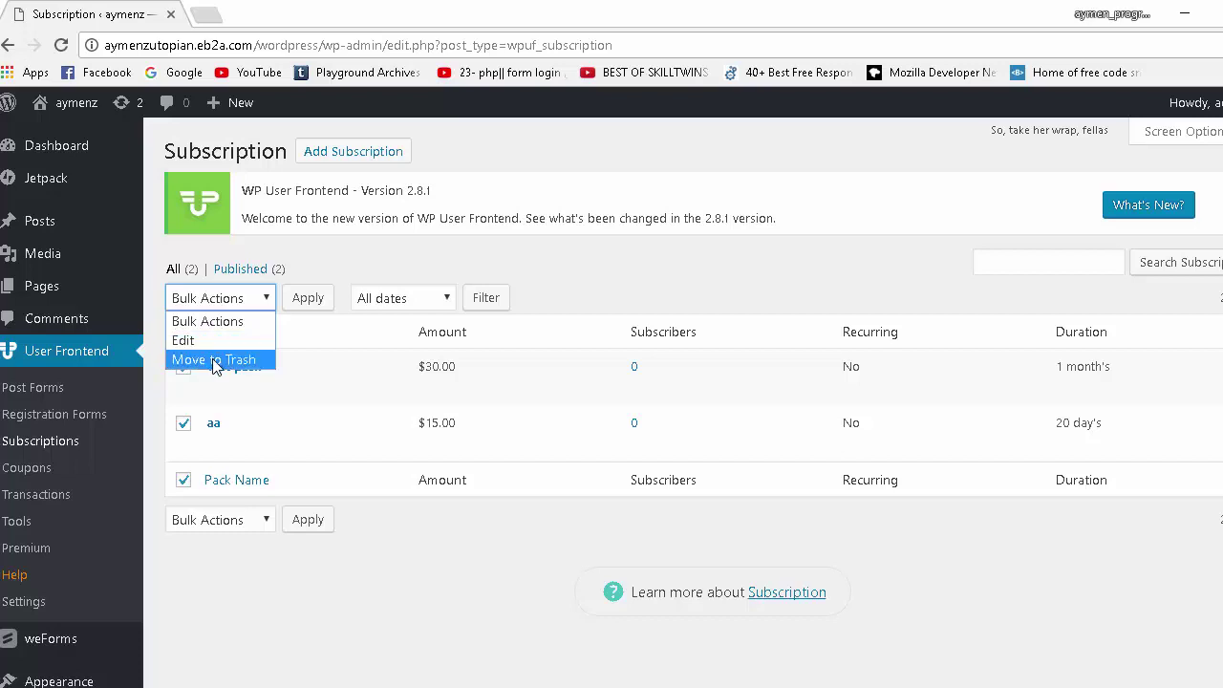
{"action": "left_click", "coordinate": [252, 271]}
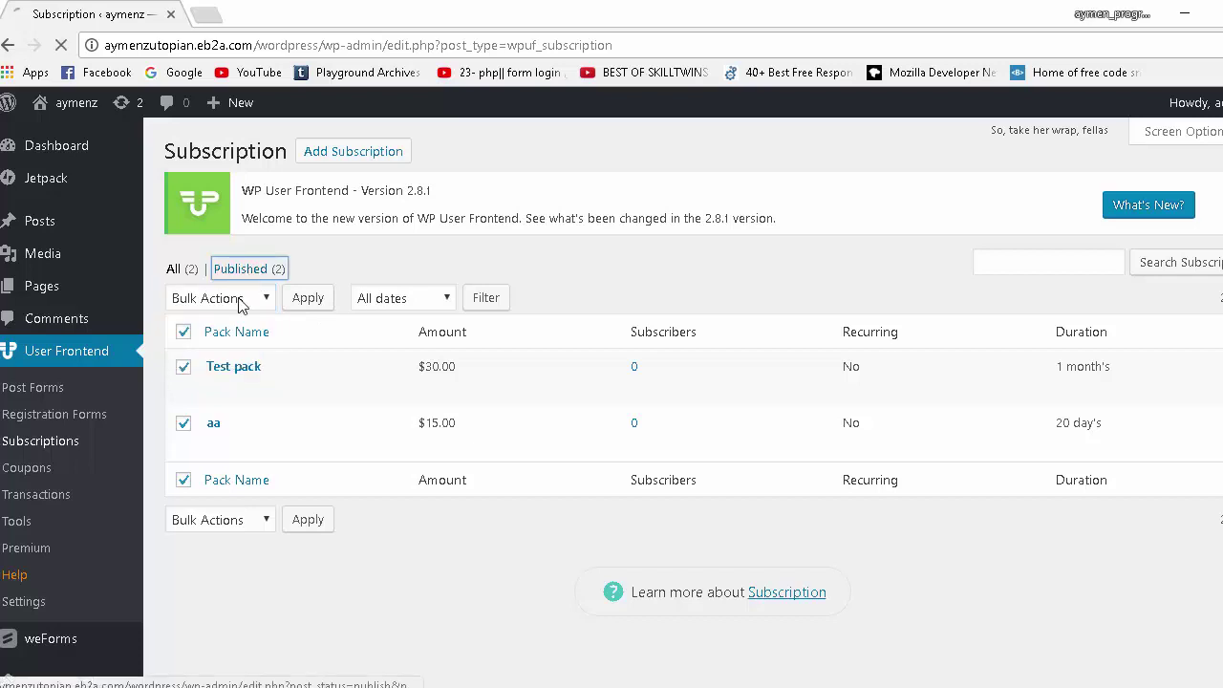